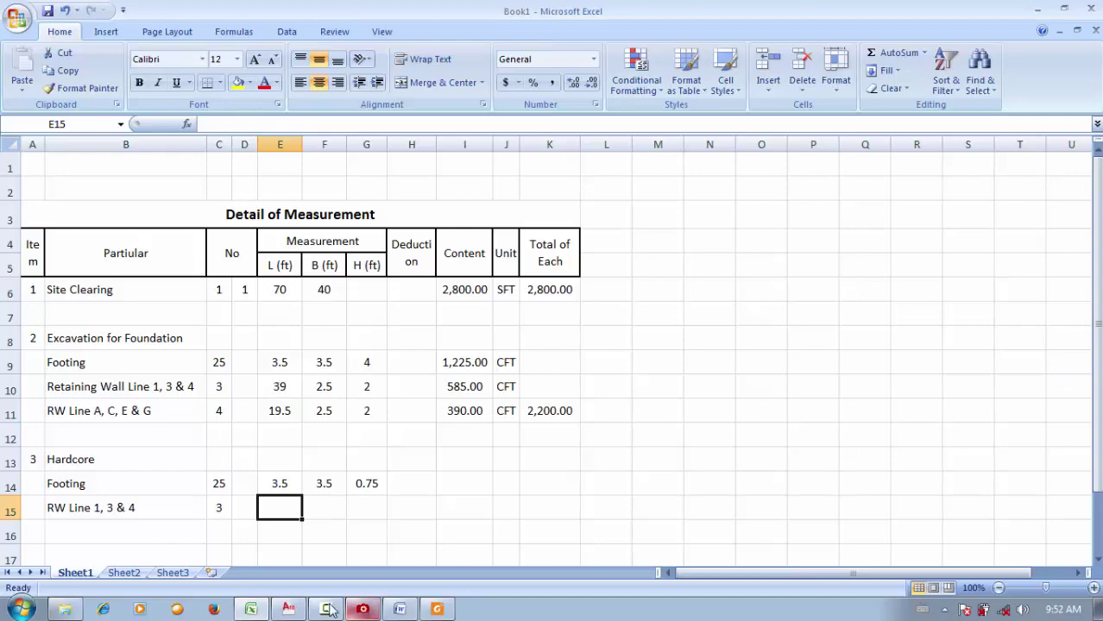
- Switch to ACDSee and examine the grid lines and bay dimensions of the roof beam plan in IMG_20170219_0006
left_click(362, 610)
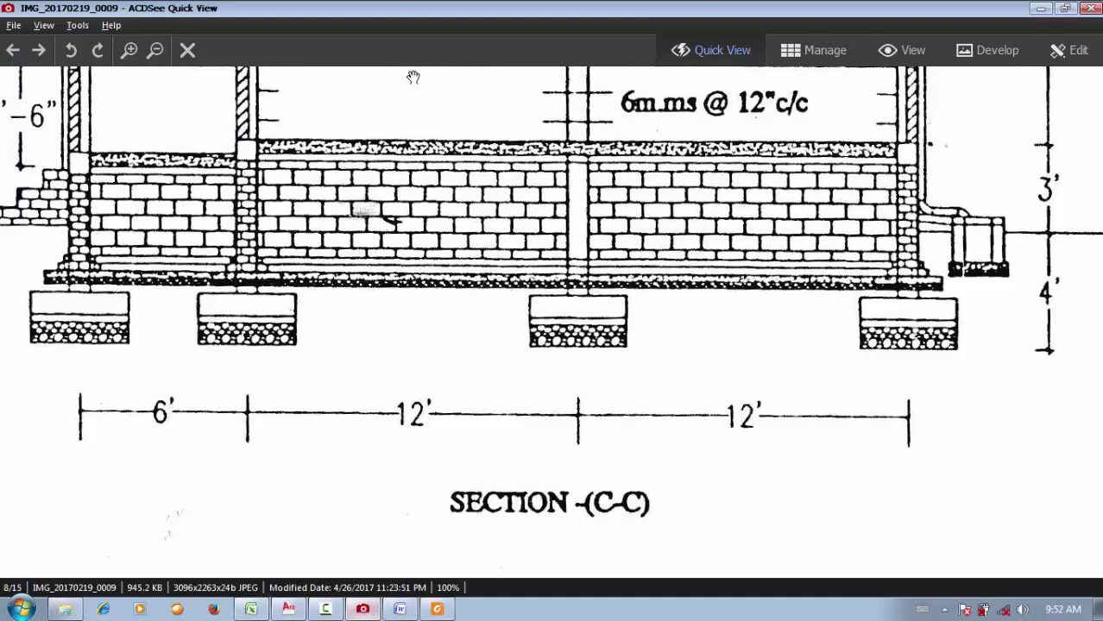
left_click(367, 606)
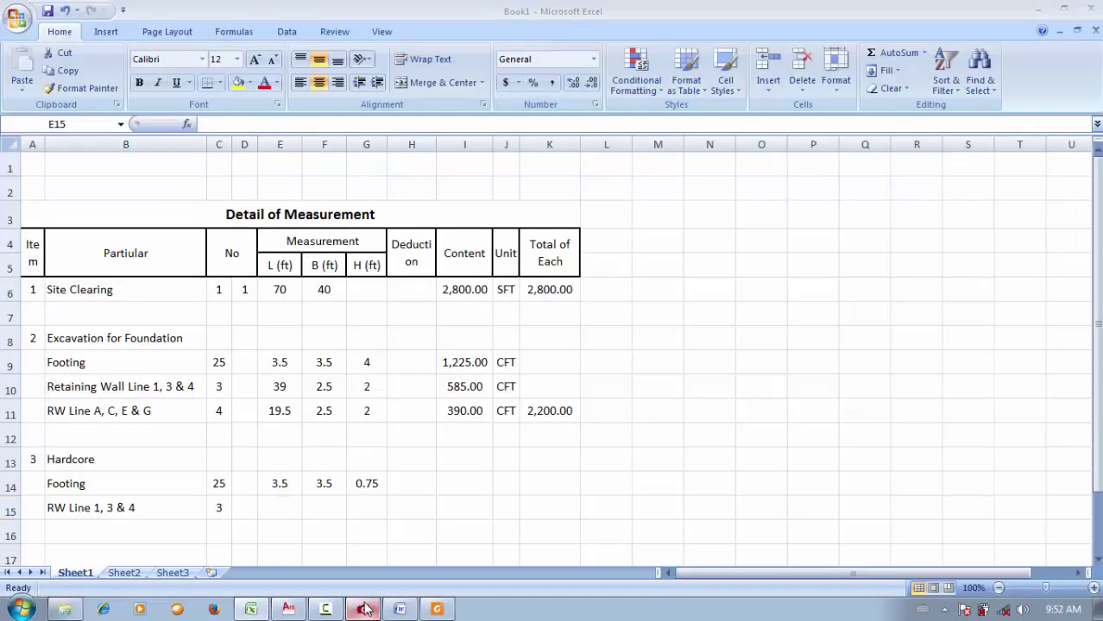
left_click(367, 607)
left_click(13, 50)
left_click(13, 50)
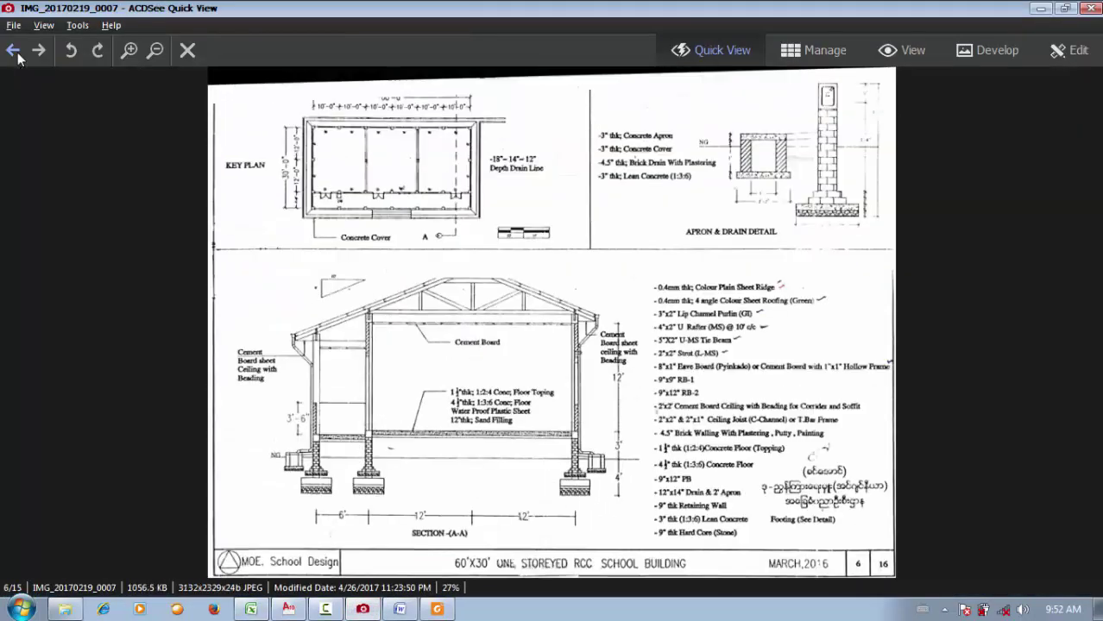
left_click(13, 50)
left_click(130, 51)
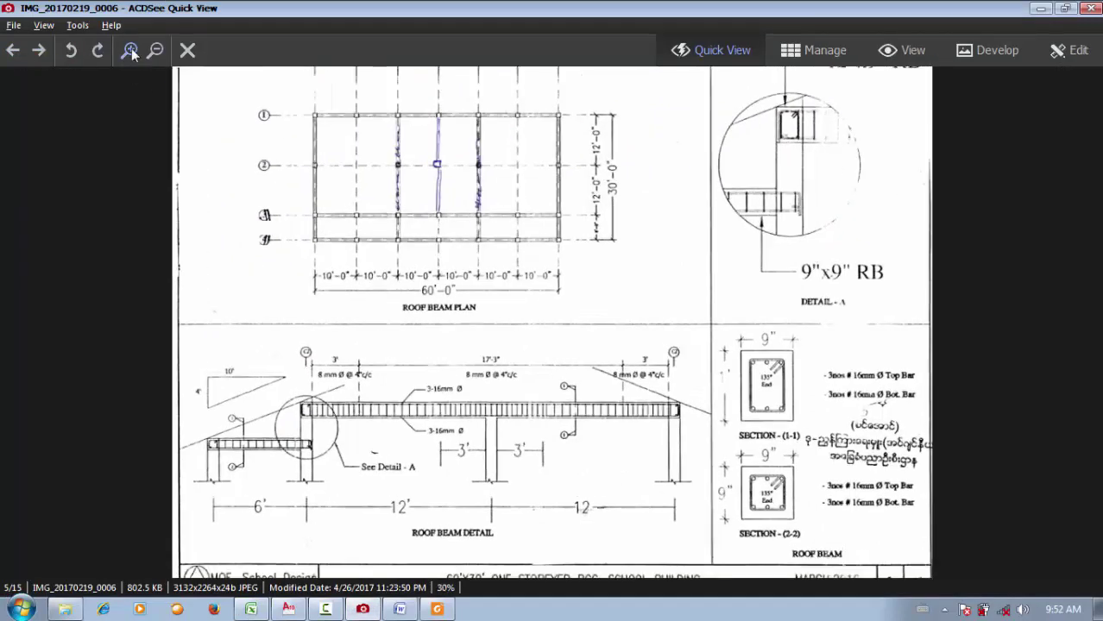
left_click(129, 50)
left_click(130, 50)
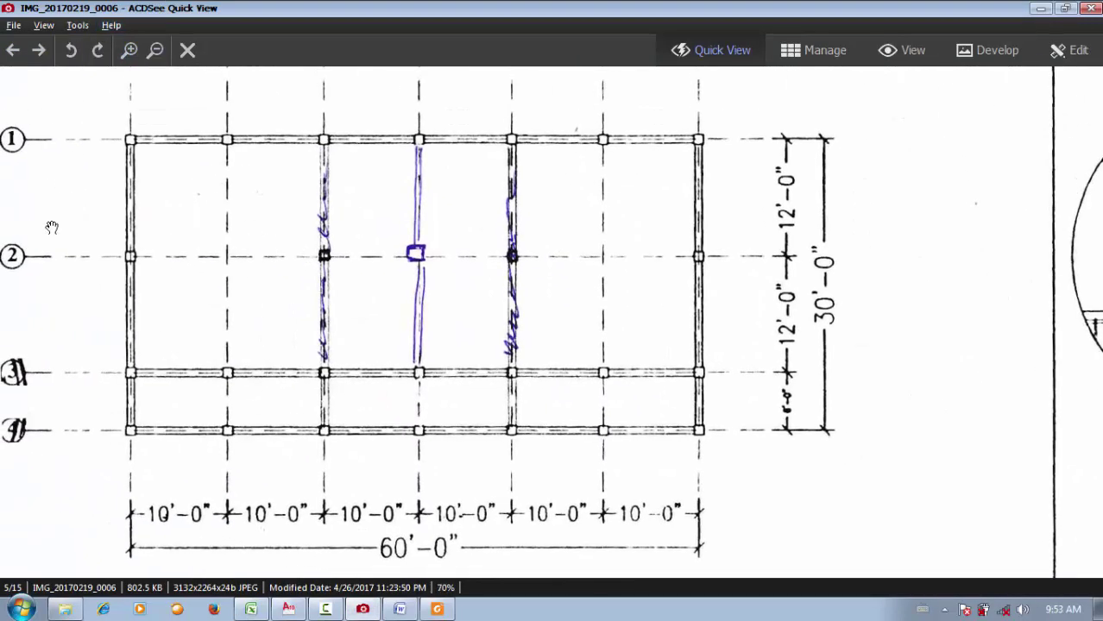
left_click_drag(165, 392, 191, 386)
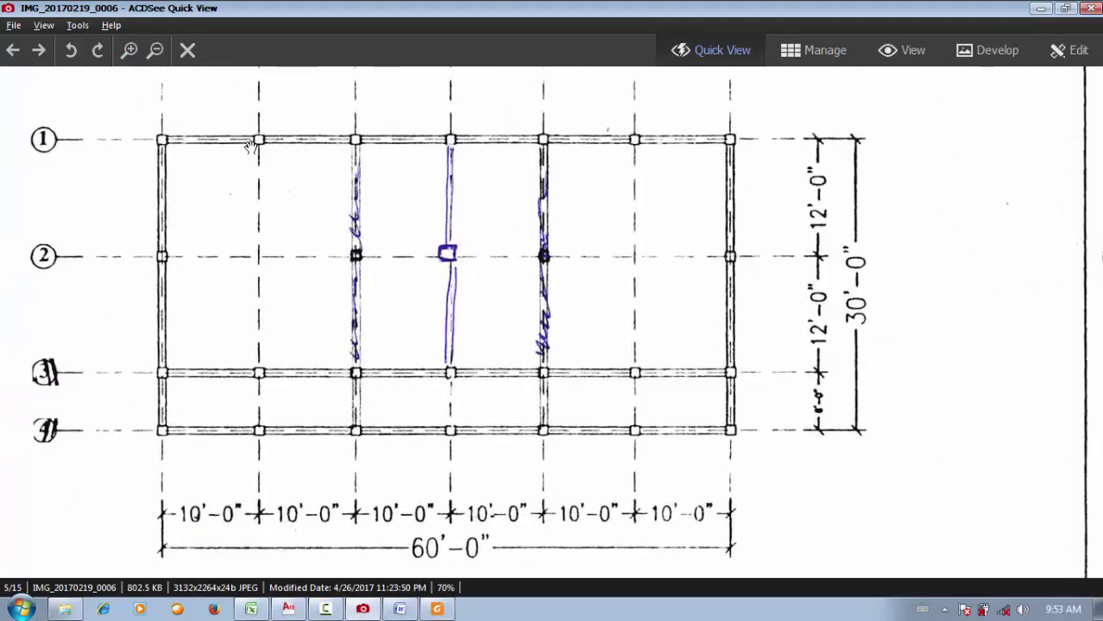
- Examine the footing layout and overall length along lines 1, 3 and 4 in the footing and column plan, IMG_20170219_0004
left_click(13, 50)
left_click(13, 50)
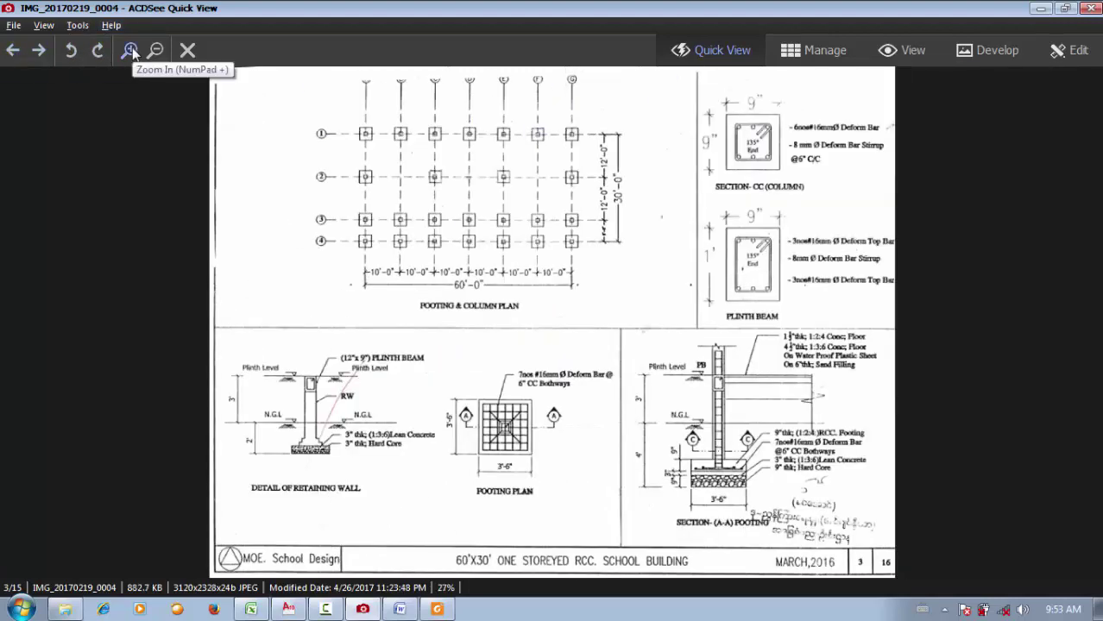
left_click(129, 51)
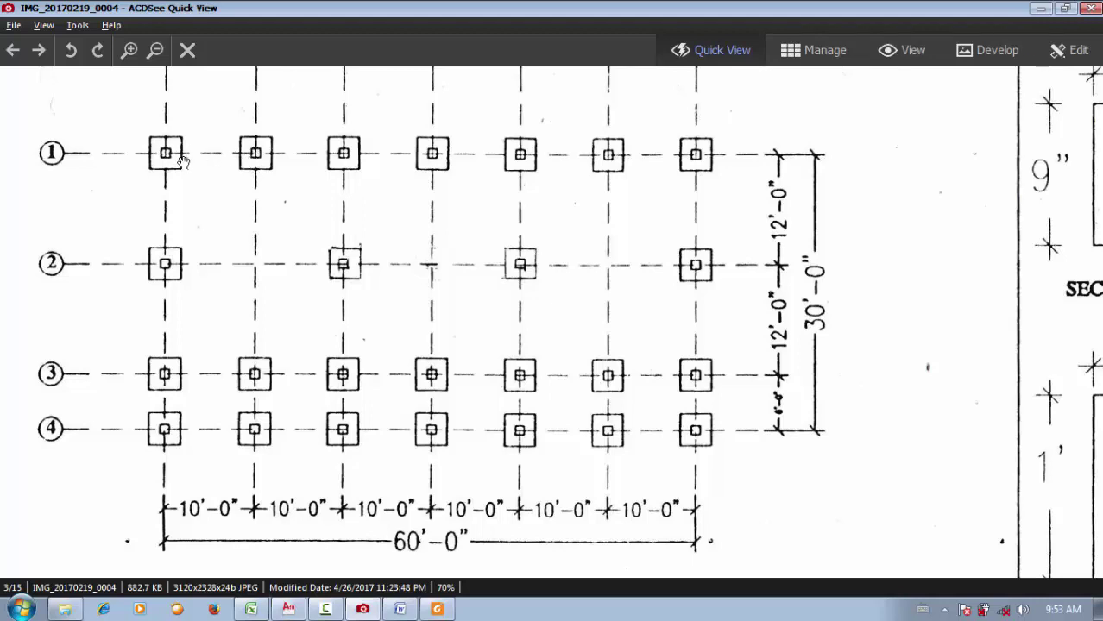
left_click_drag(191, 153, 189, 234)
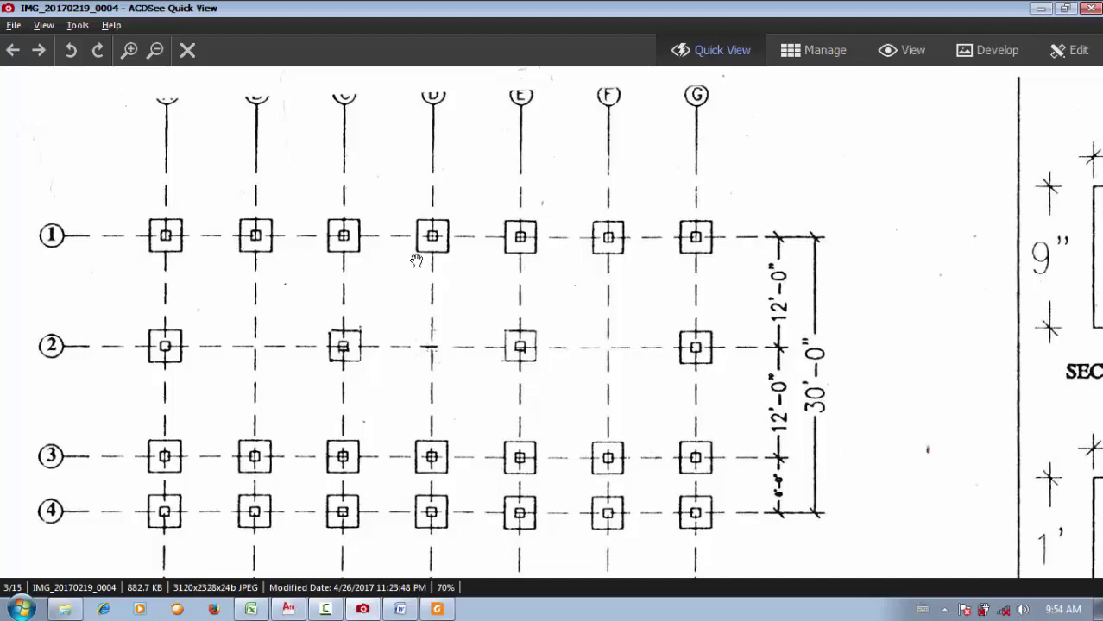
- Return to Excel and enter the formula =60-(.75*6) as the hardcore length of RW Line 1, 3 & 4 in E15
left_click(265, 609)
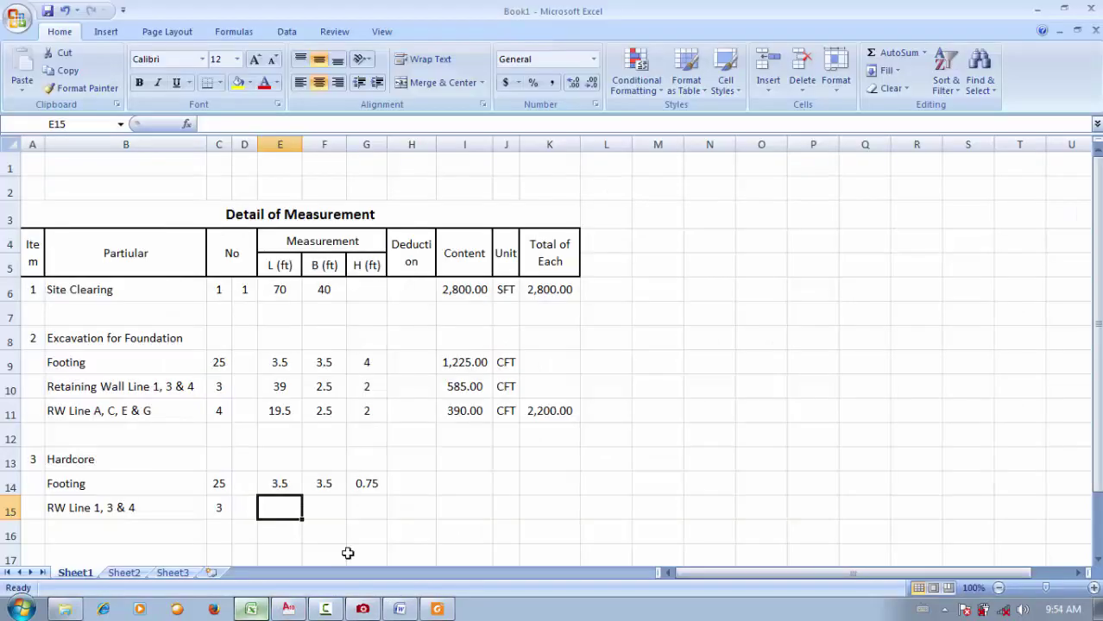
left_click(220, 511)
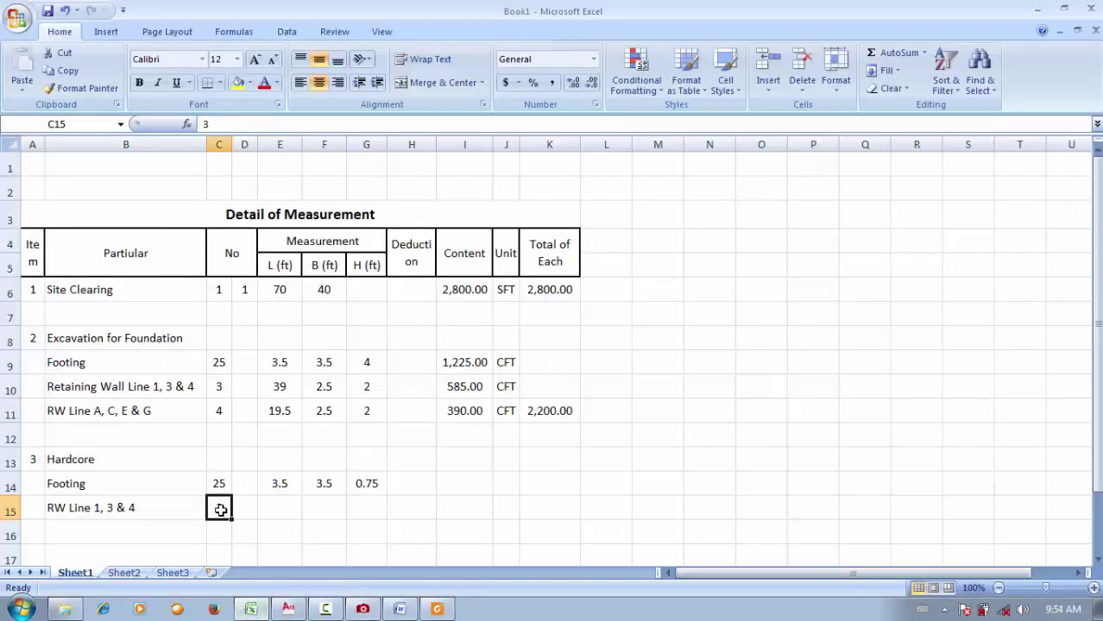
left_click(284, 502)
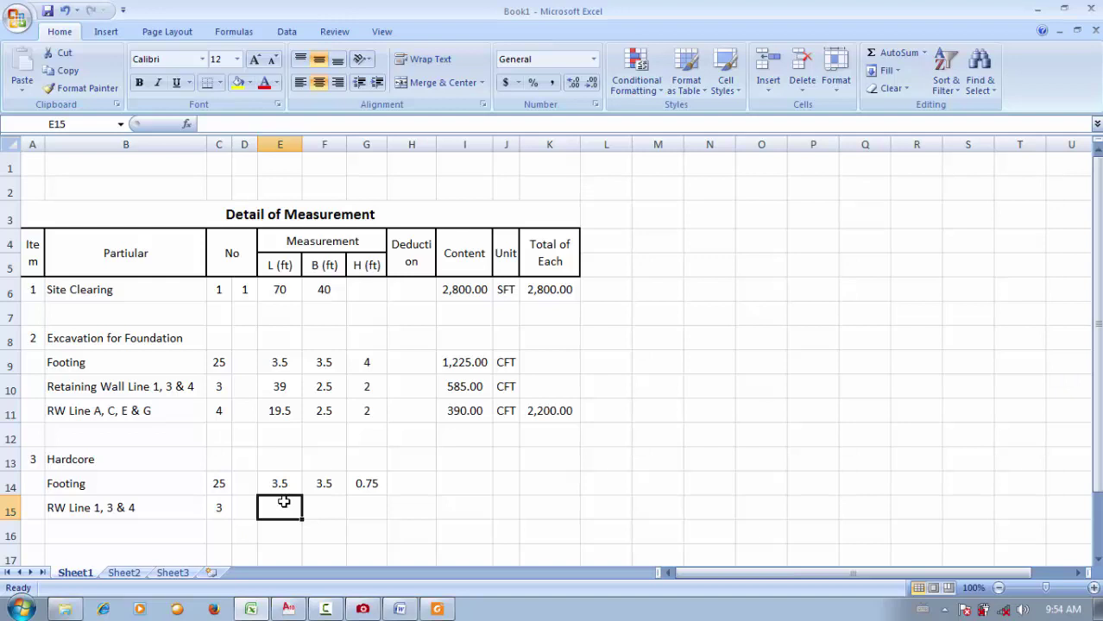
type("=60")
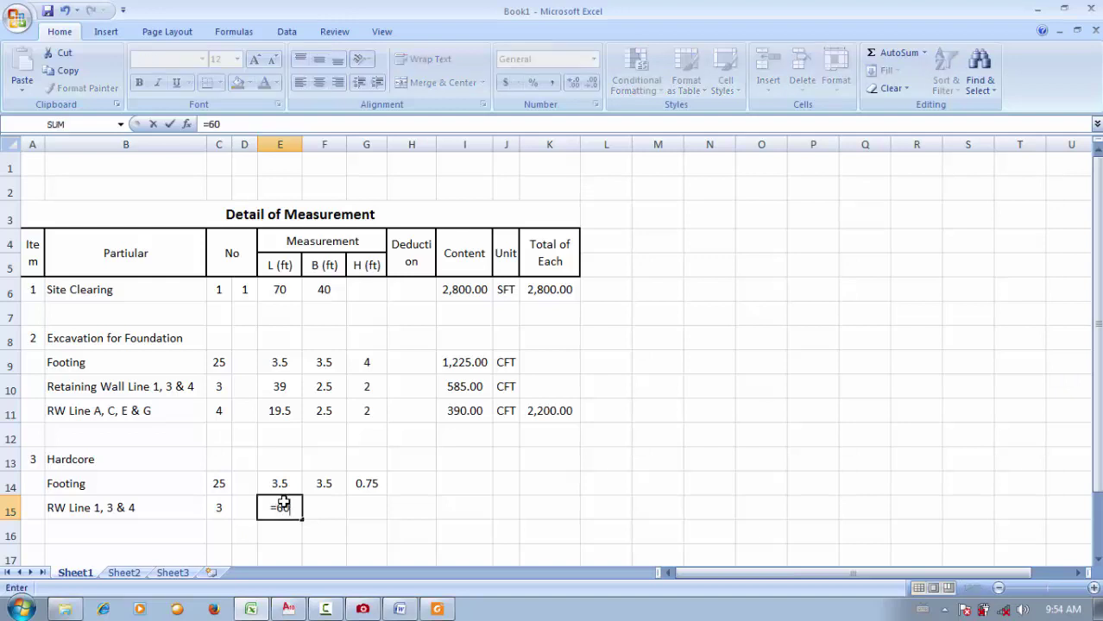
type("-(.75")
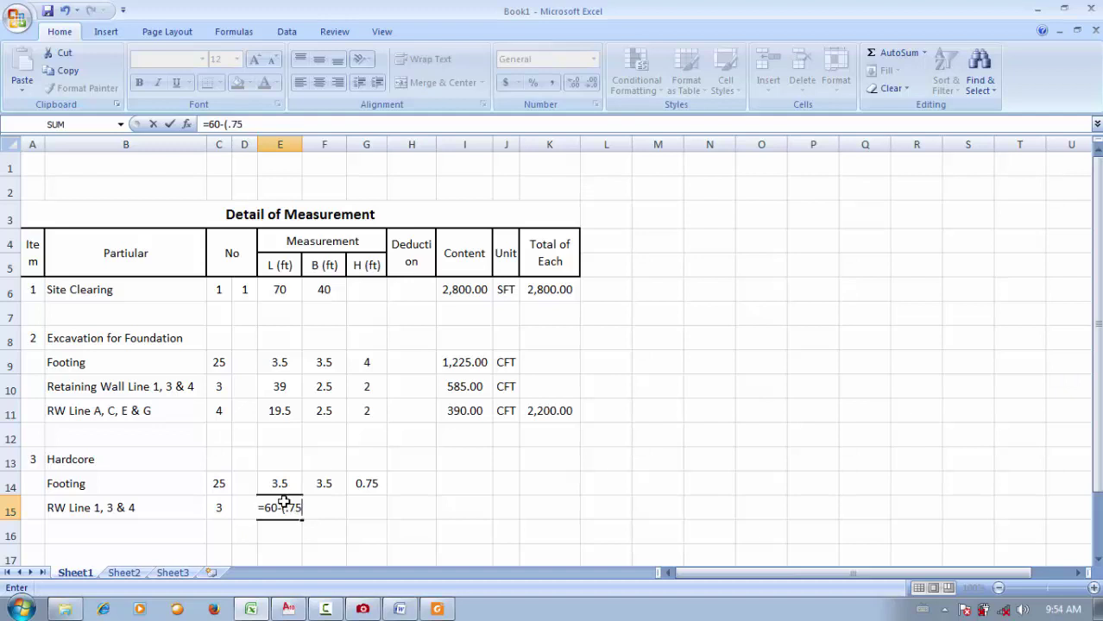
type("*6)")
key("Return")
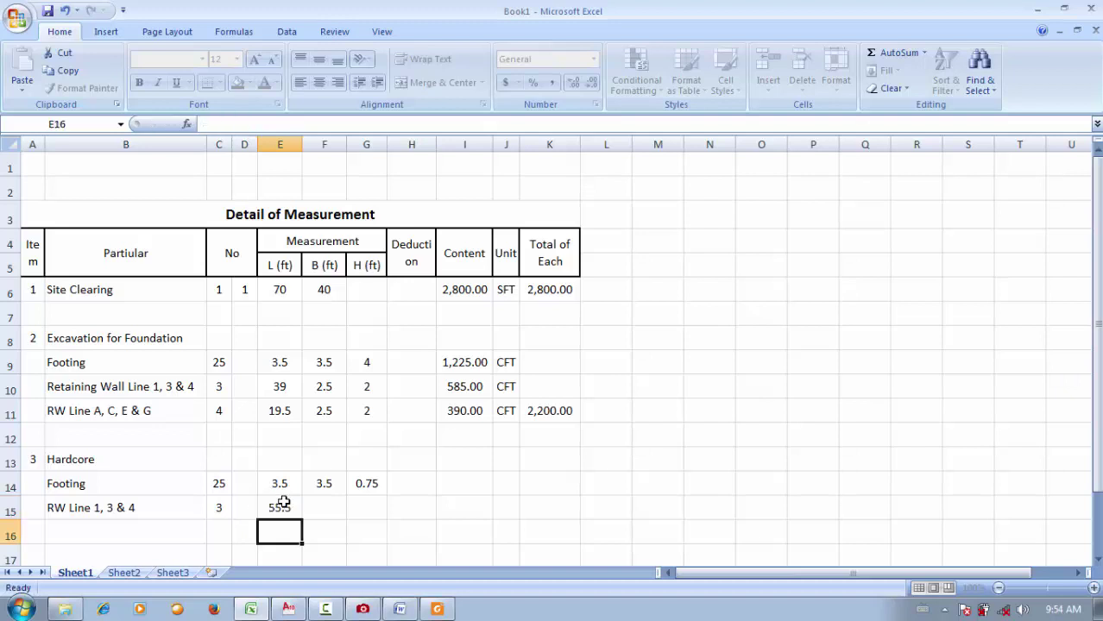
- Switch to ACDSee and examine the base of the retaining wall detail in IMG_20170219_0004 for its width
scroll(354, 509, "down", 2)
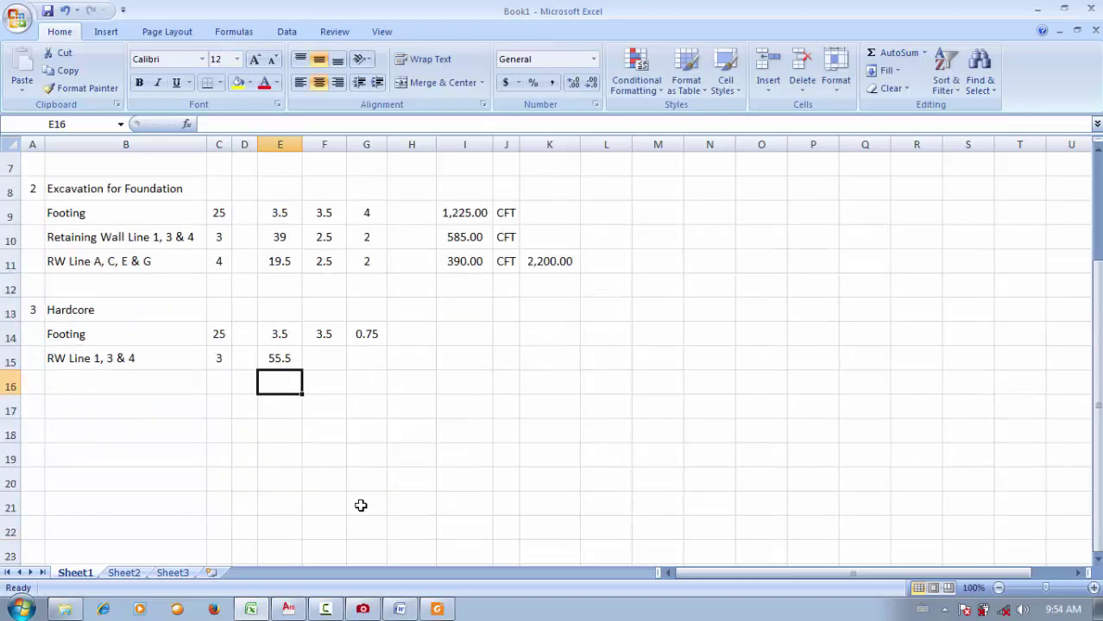
left_click(324, 353)
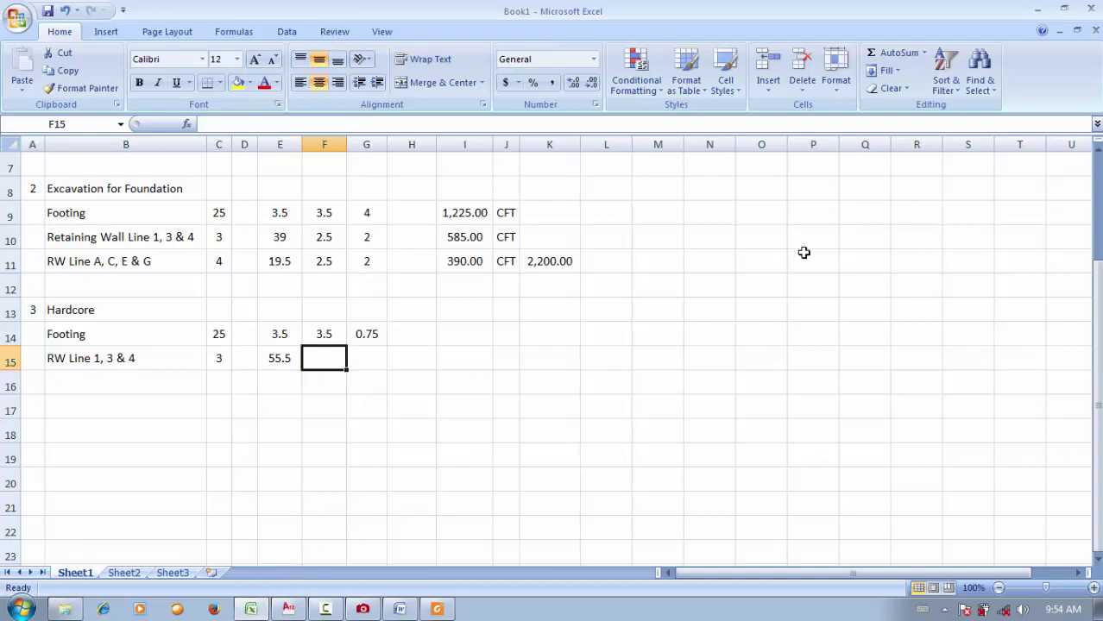
left_click(363, 609)
scroll(253, 350, "up", 6)
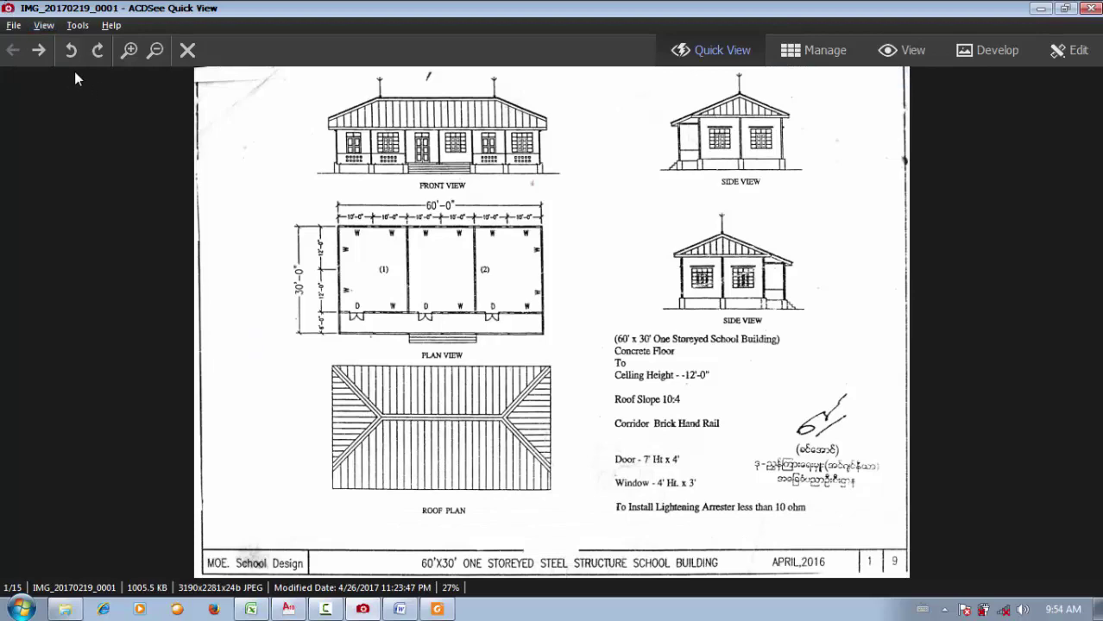
left_click(39, 49)
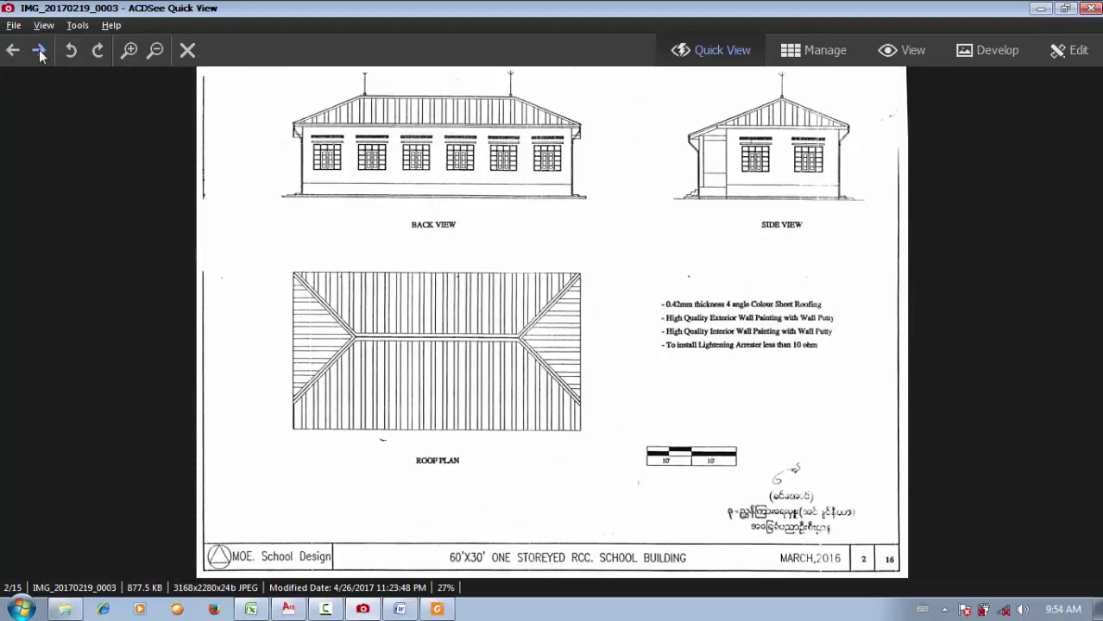
left_click(39, 49)
left_click(129, 50)
left_click(129, 49)
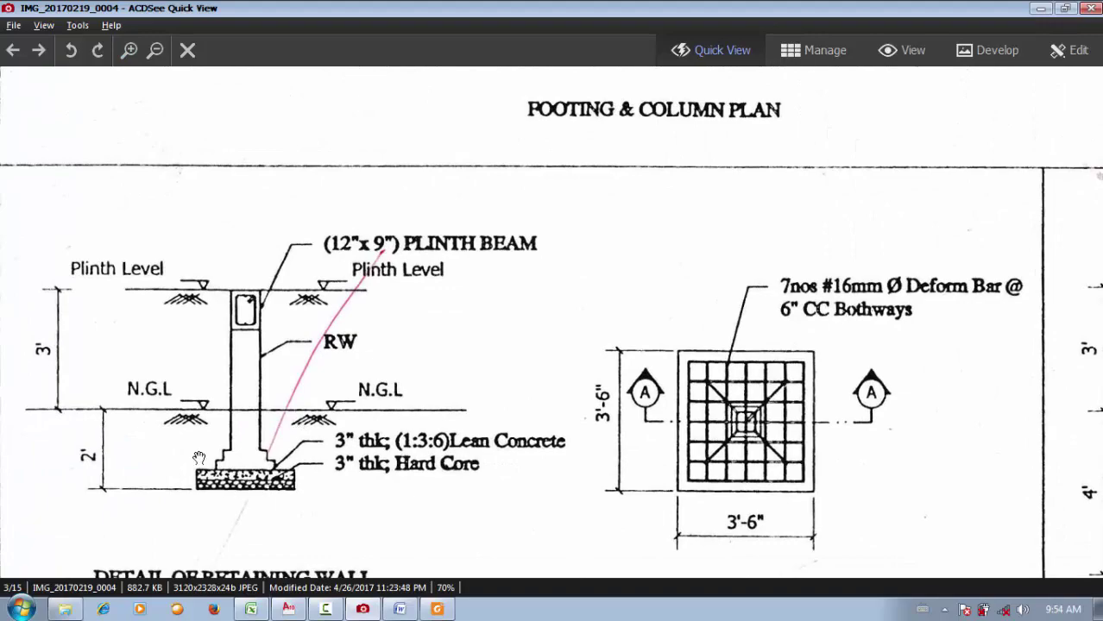
- Examine the wall base dimensions in the apron and drain detail of IMG_20170219_0007
left_click(37, 57)
left_click(37, 58)
left_click(36, 58)
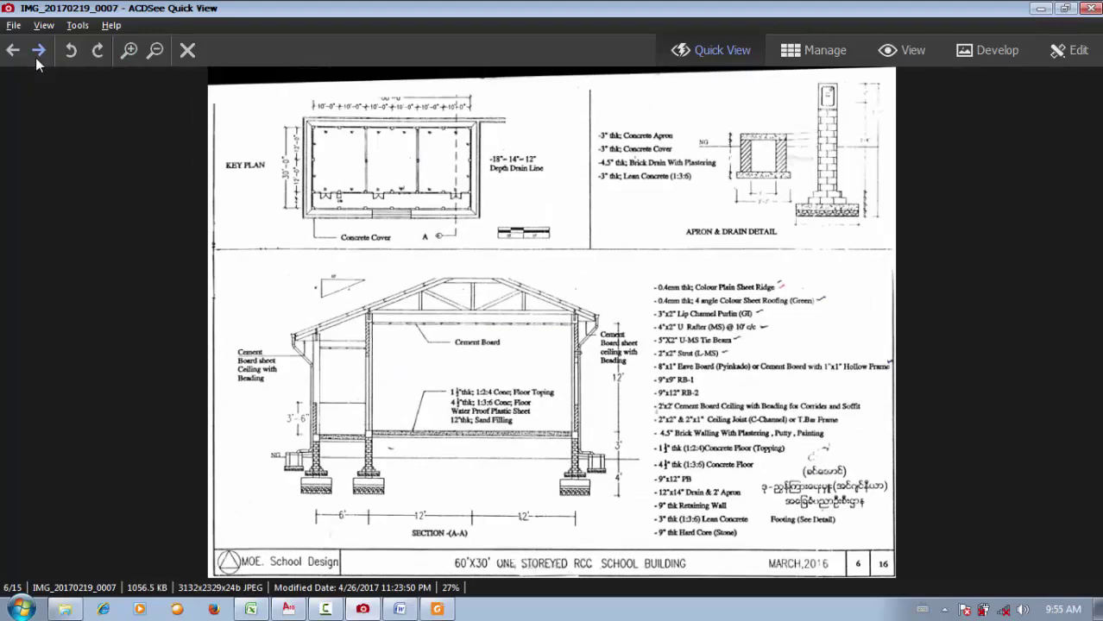
left_click(36, 58)
left_click(18, 57)
left_click(132, 47)
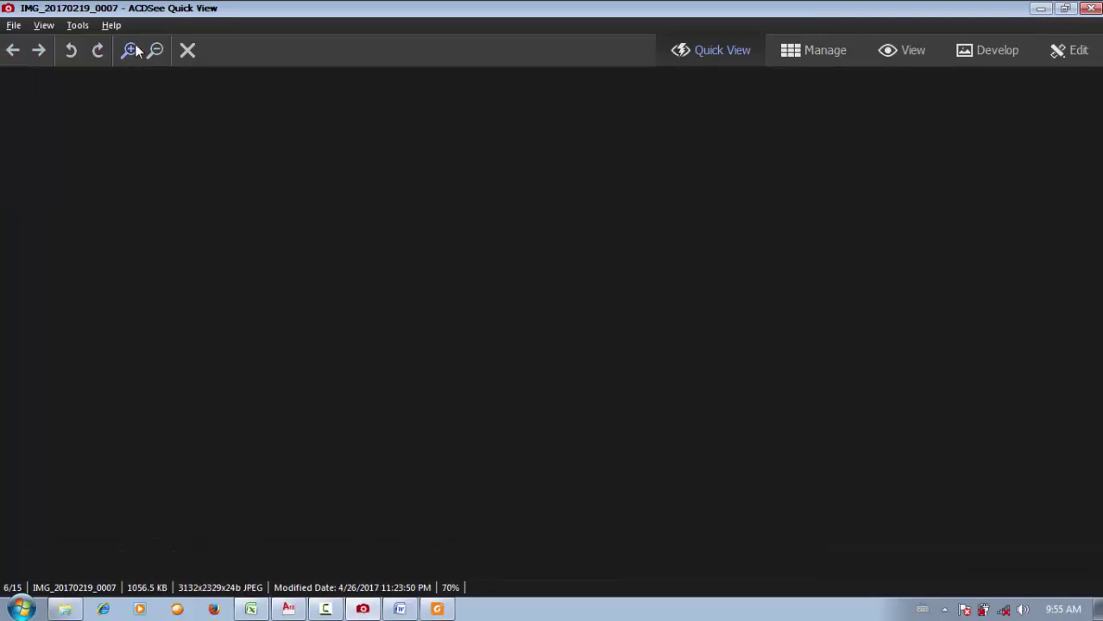
left_click(131, 47)
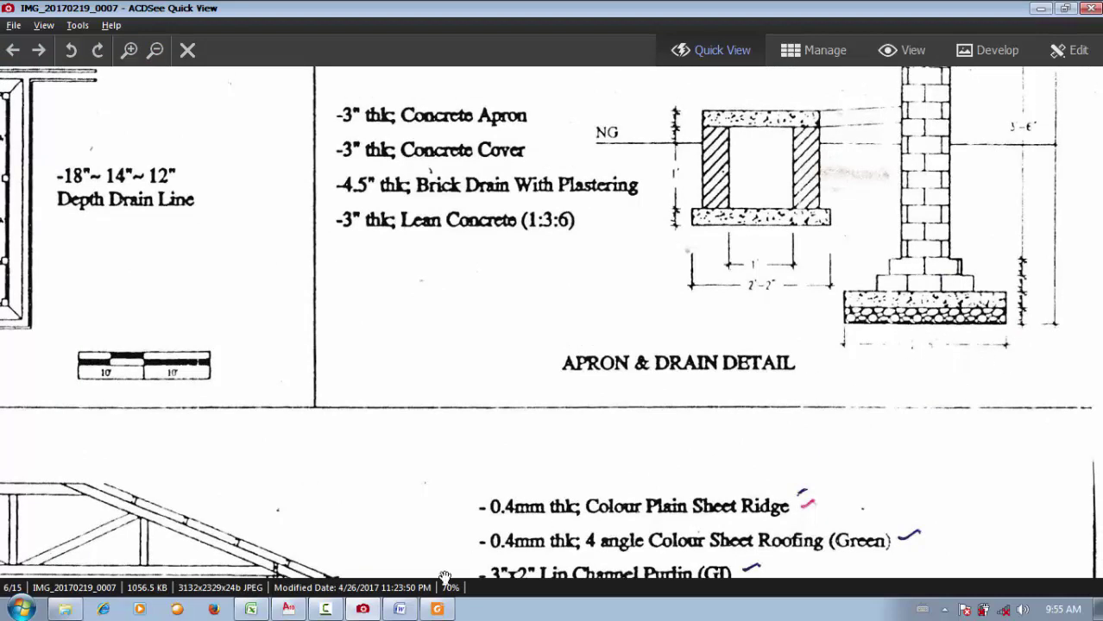
- Return to Excel and set the hardcore breadth of RW Line 1, 3 & 4 to 2.5 ft in F15
left_click(250, 609)
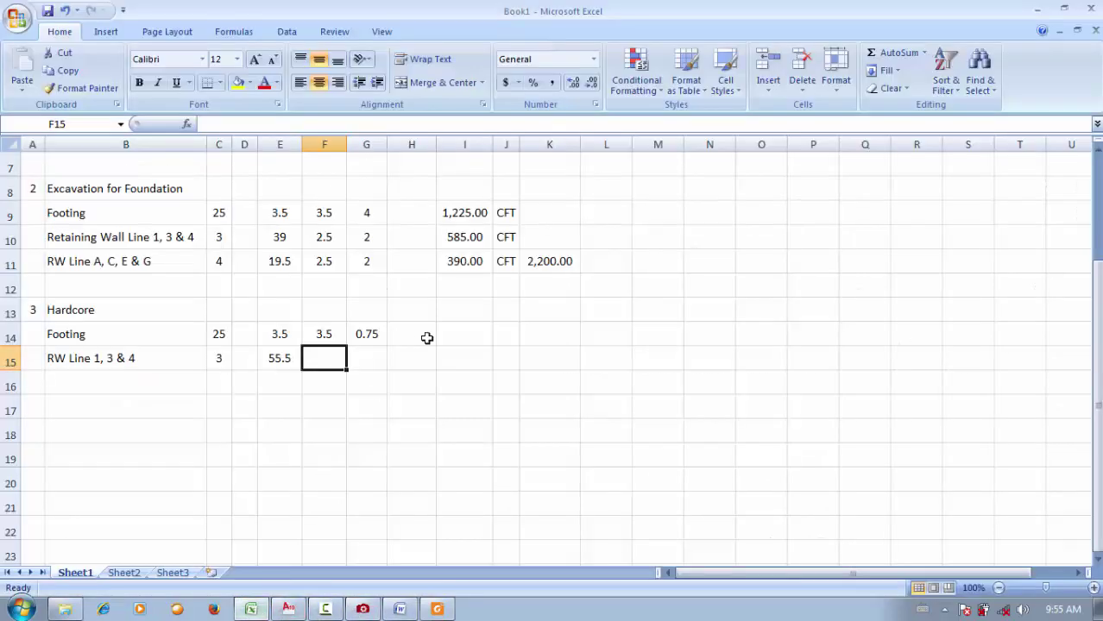
type("2")
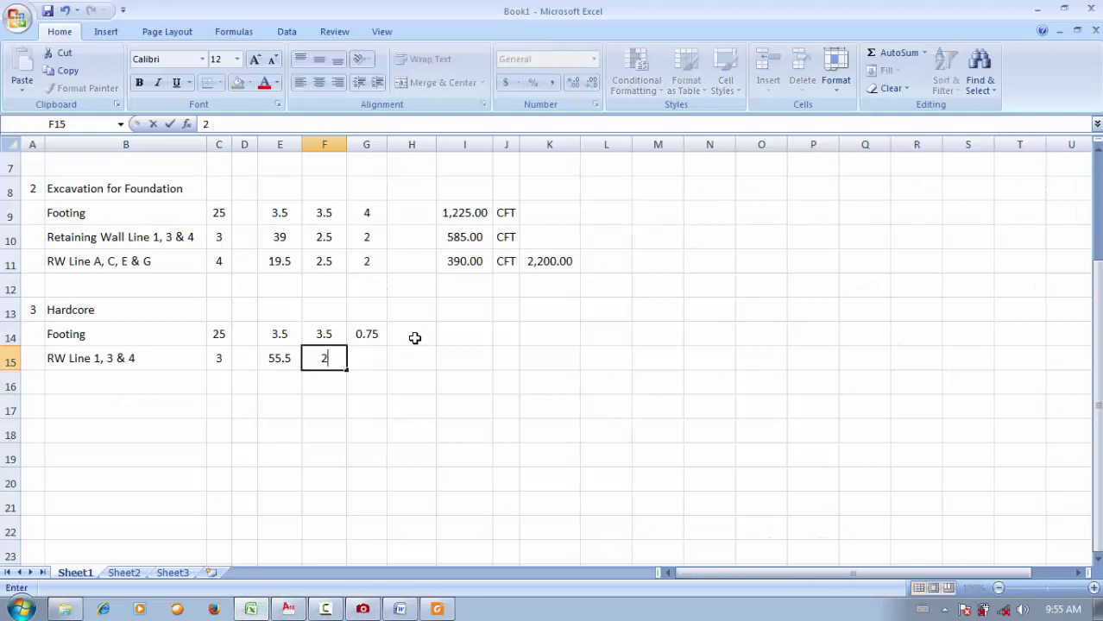
type(".5")
key("Tab")
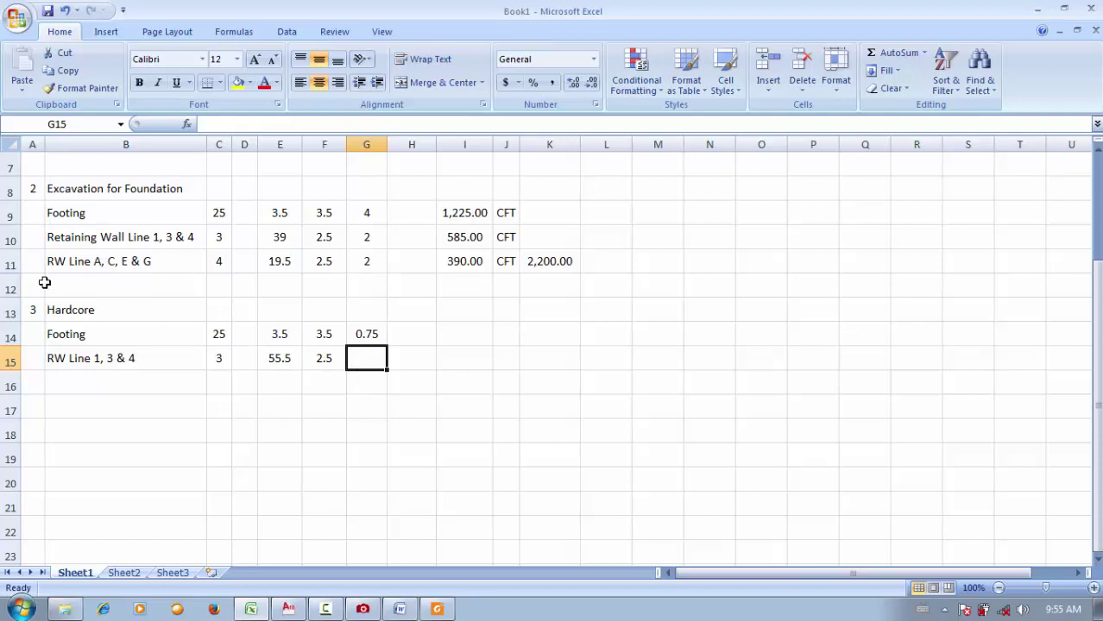
- Switch to ACDSee and check the hard core thickness in the apron and drain detail and the detail of retaining wall
left_click(251, 609)
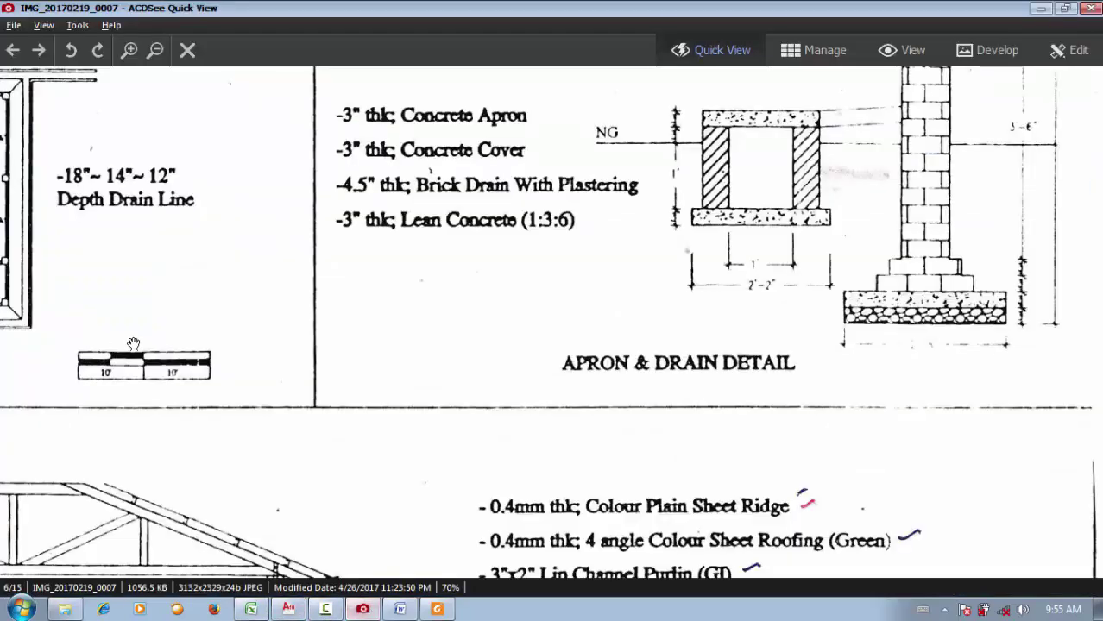
mouse_move(133, 344)
left_mouse_down()
mouse_move(196, 361)
mouse_move(155, 363)
mouse_move(174, 349)
left_mouse_up()
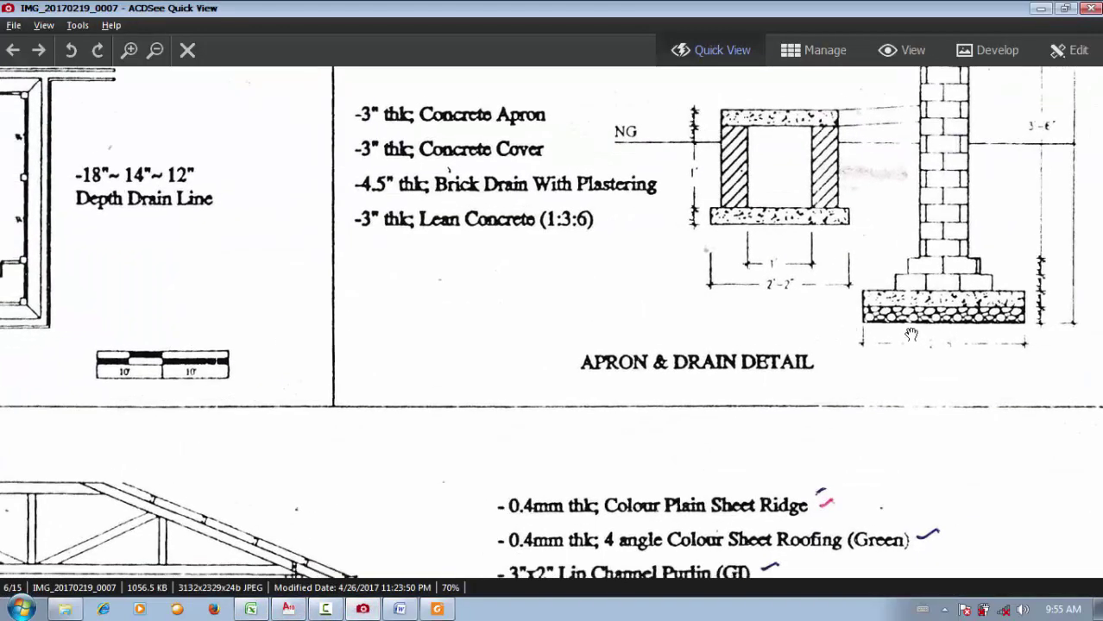
left_click_drag(340, 314, 543, 263)
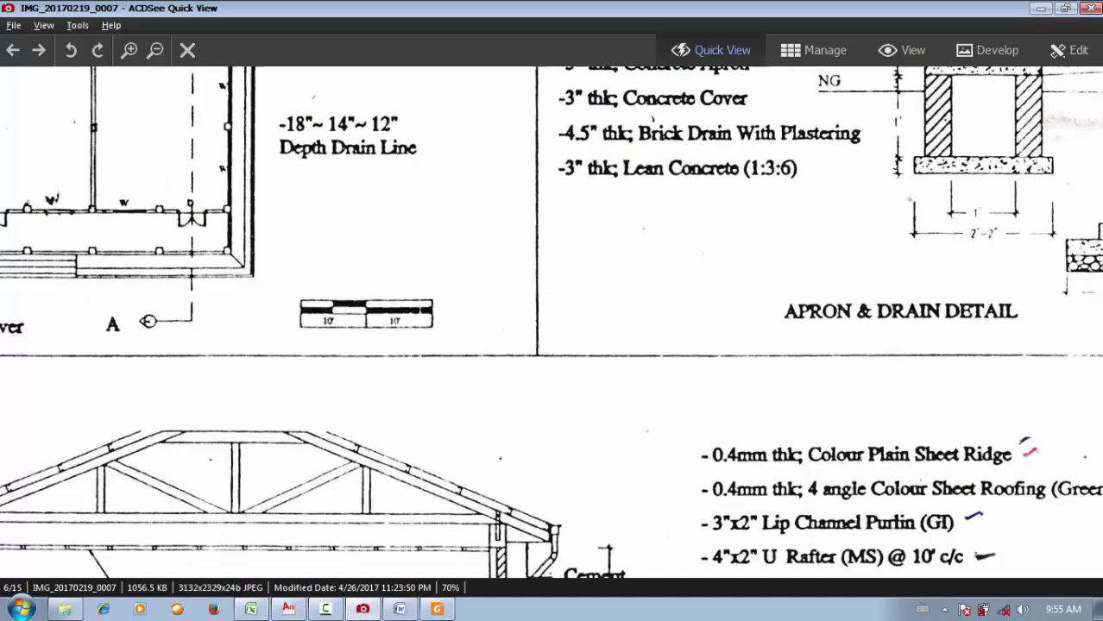
left_click(12, 49)
left_click(11, 49)
left_click(11, 49)
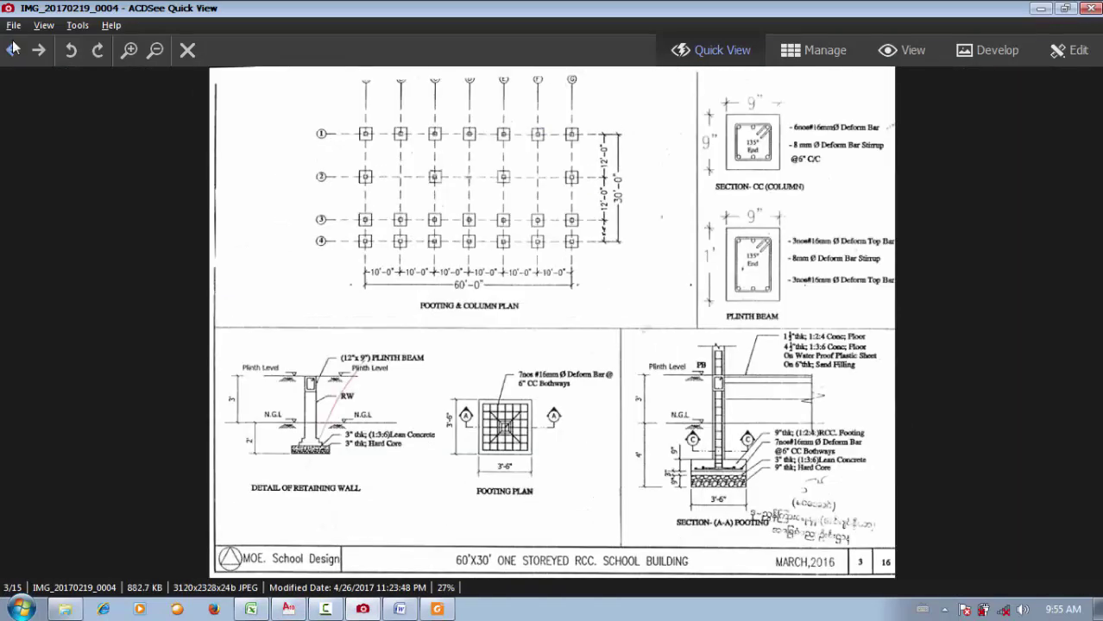
left_click(130, 50)
scroll(337, 367, "down", 5)
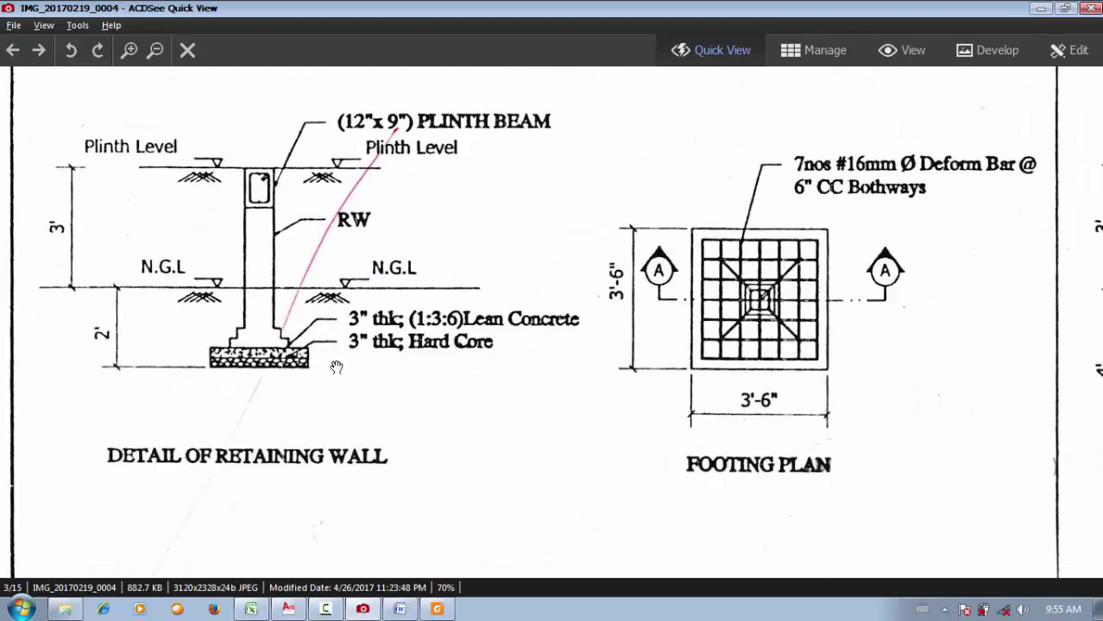
- Return to Excel and set the hardcore height of RW Line 1, 3 & 4 to 0.25 ft in G15
left_click(251, 609)
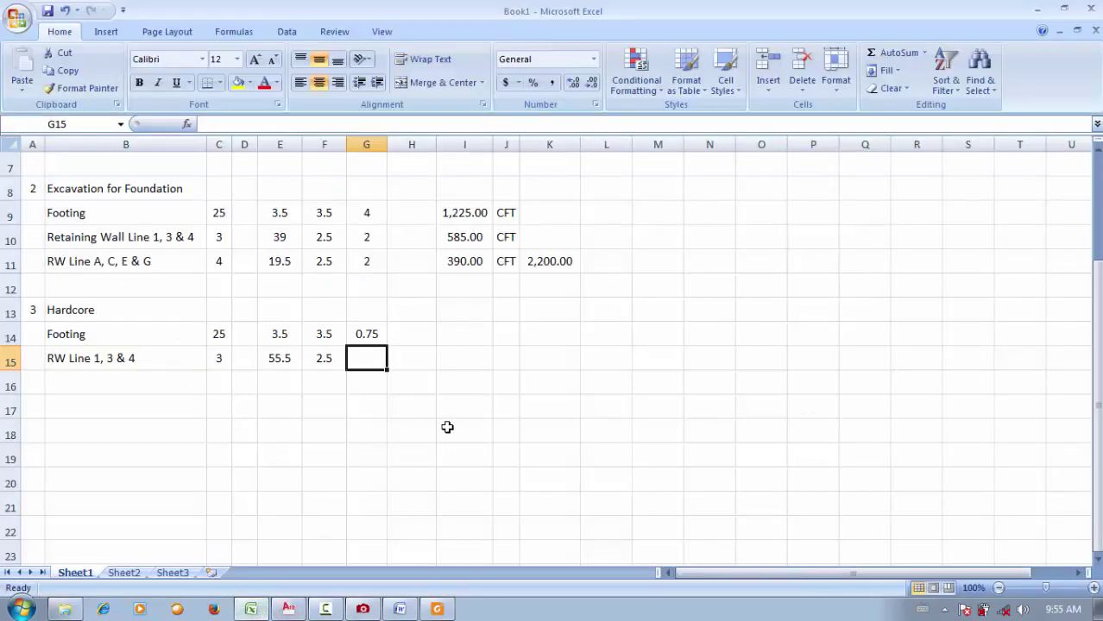
type(".25")
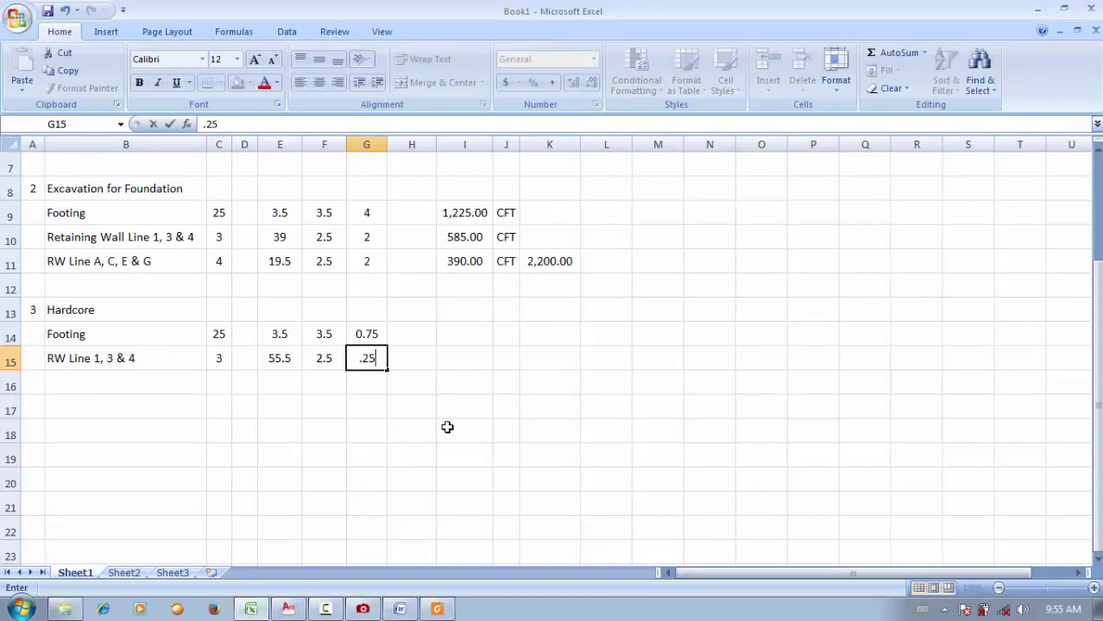
key("Return")
- Switch to ACDSee and check the wall lines in the retaining wall and plinth beam plan of IMG_20170219_0005
left_click(95, 379)
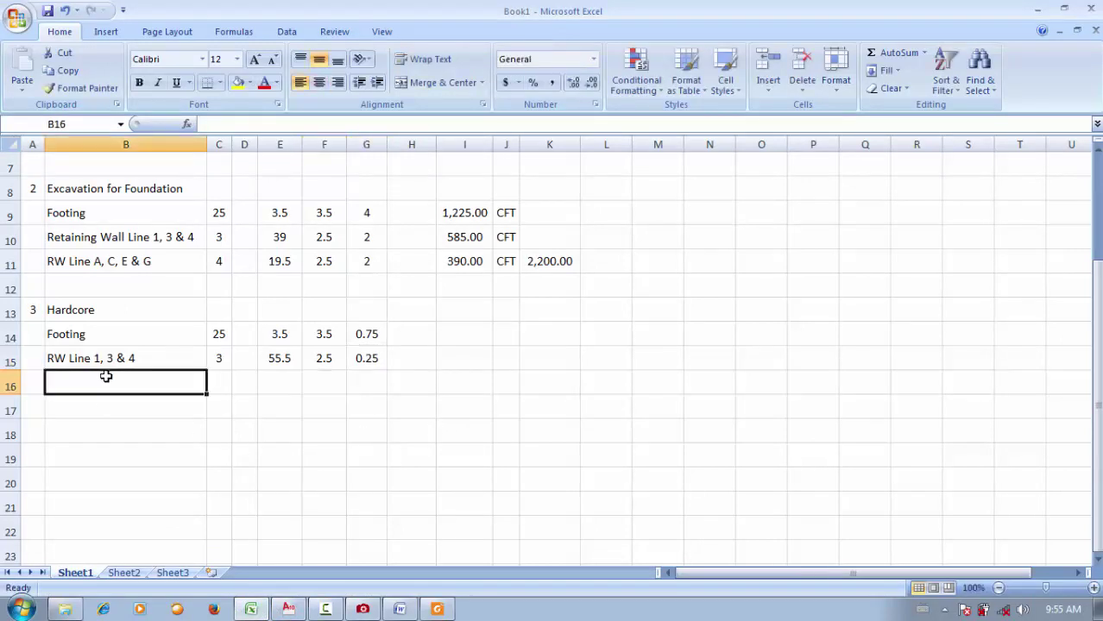
left_click(358, 608)
left_click_drag(294, 376, 225, 488)
left_click_drag(342, 228, 342, 474)
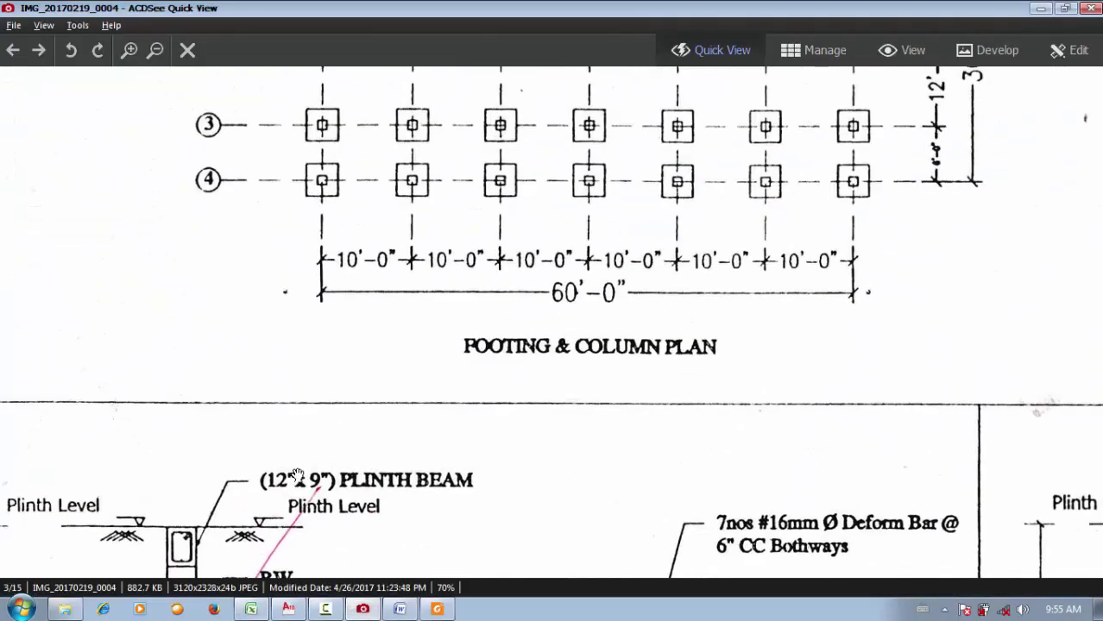
left_click(39, 49)
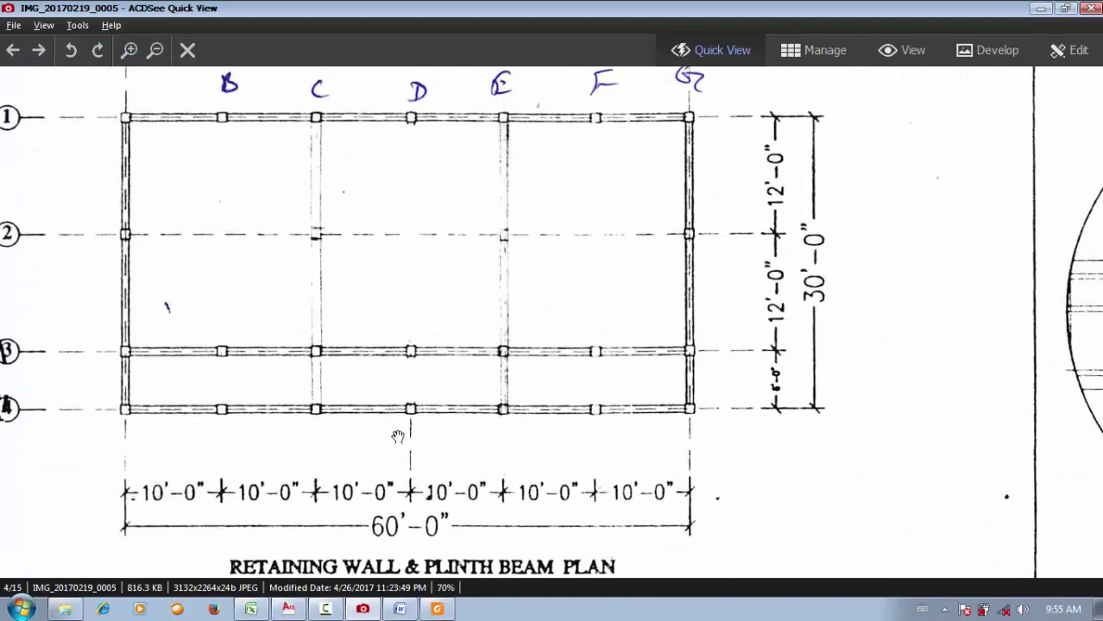
left_click_drag(210, 241, 225, 288)
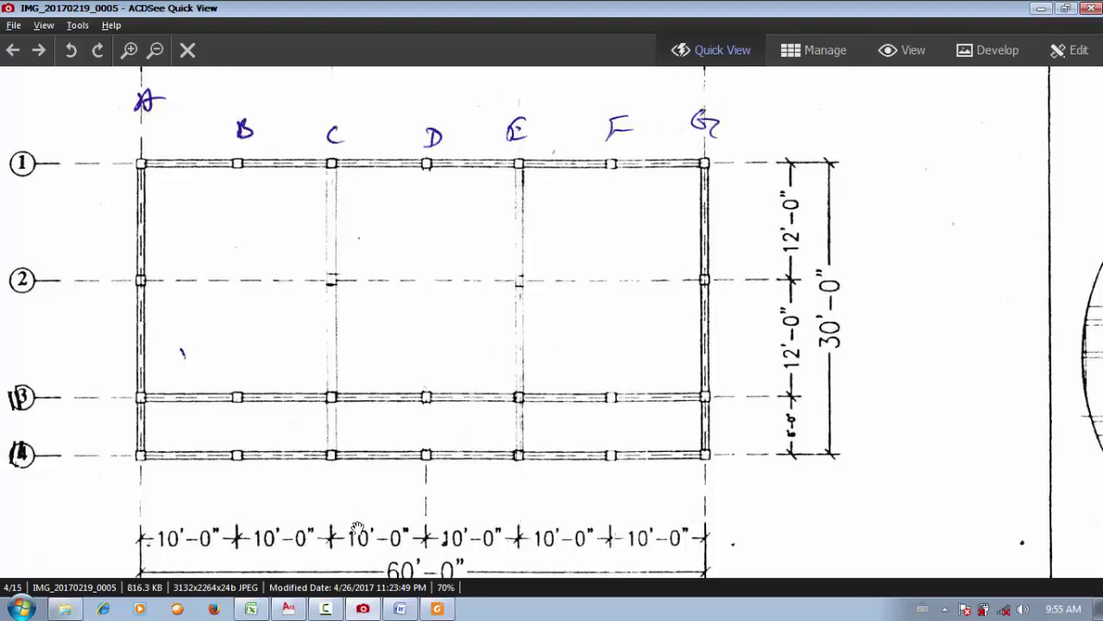
- Return to Excel and add the hardcore item RW Line A, C, E & G in B16 with a number of 4 in C16
left_click(251, 609)
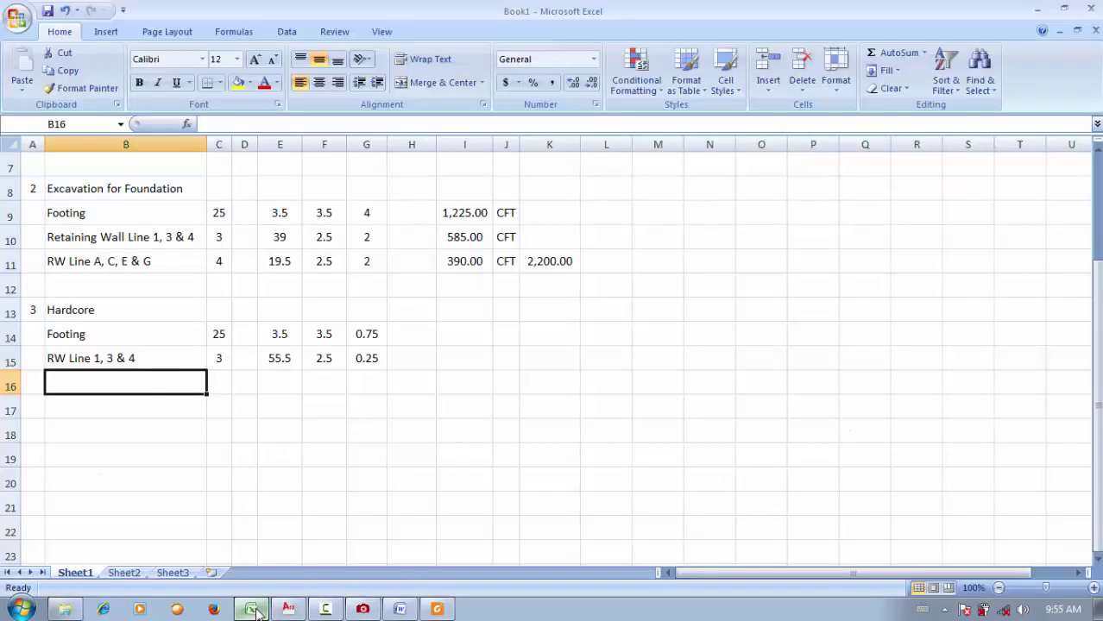
type("RW Line ")
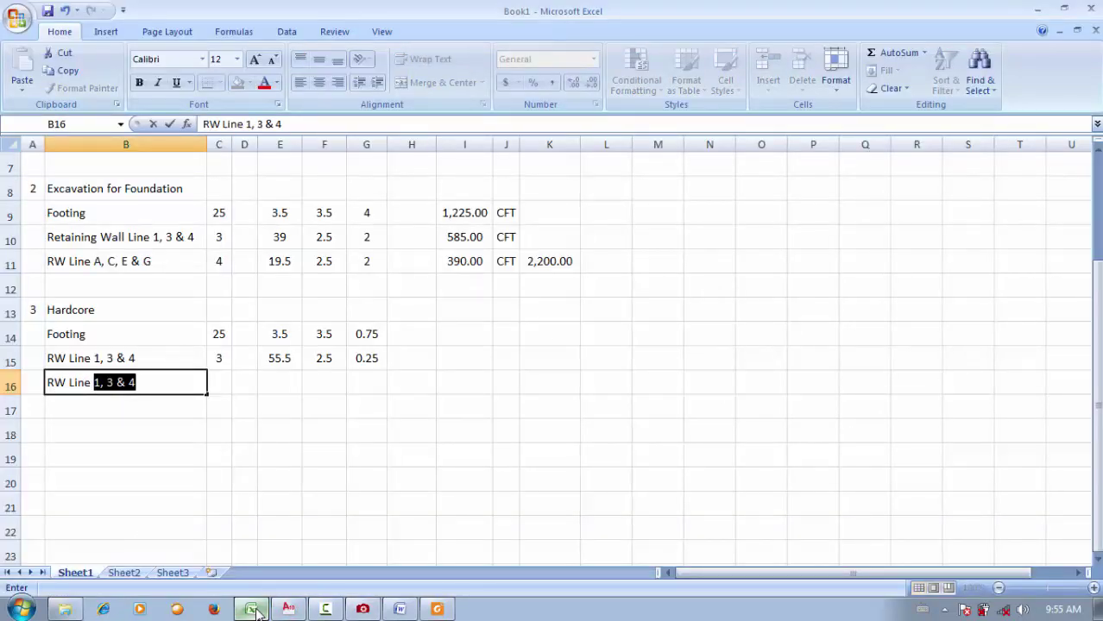
type("A, C, E &")
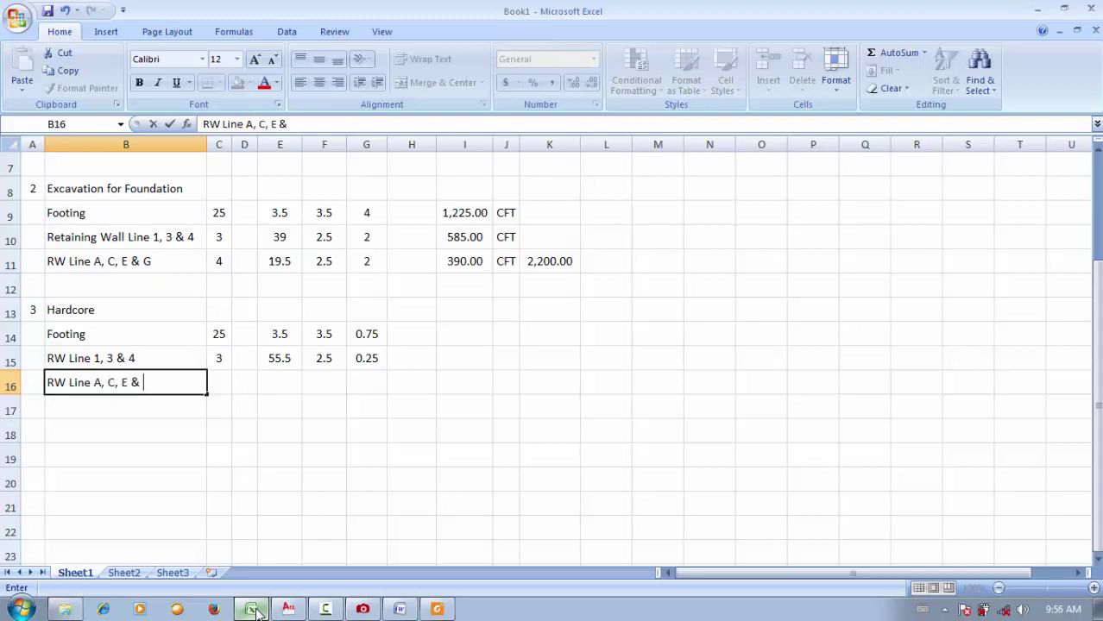
type(" G")
key("Tab")
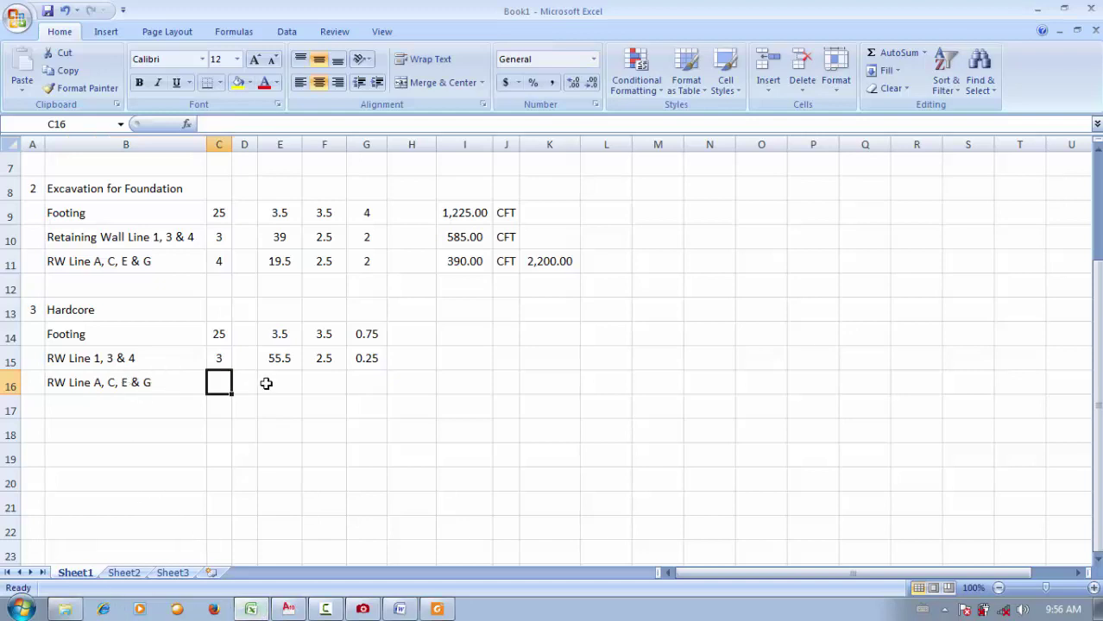
type("4")
key("Tab")
key("Tab")
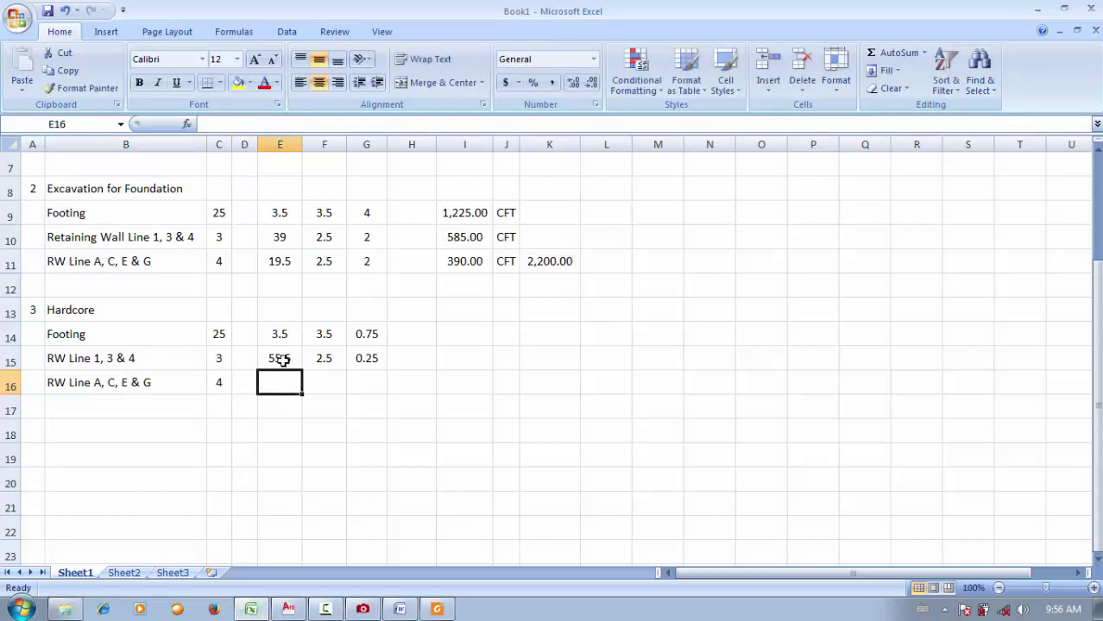
- Check the wall length in the ACDSee plan and set the length of RW Line A, C, E & G in E16 to =30-(.75*3)
left_click(361, 610)
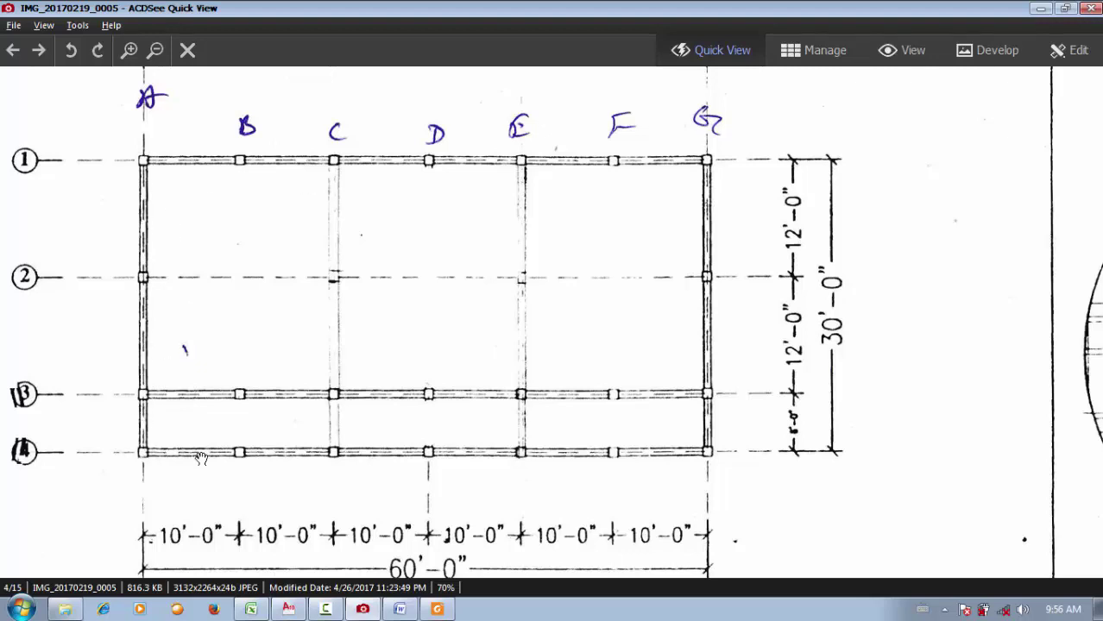
left_click(250, 609)
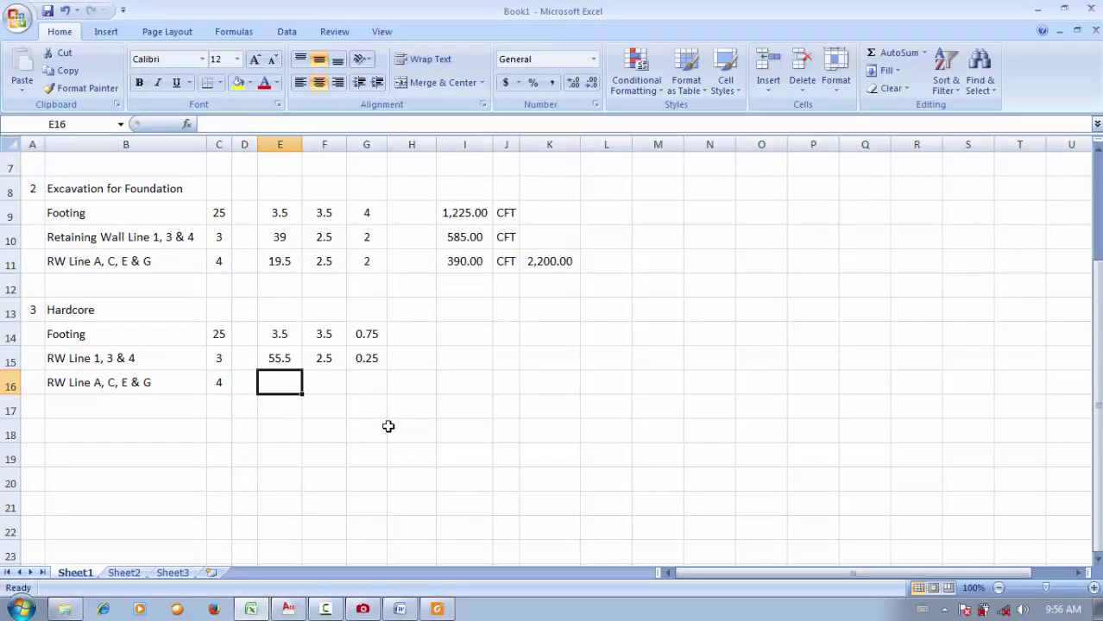
type("=")
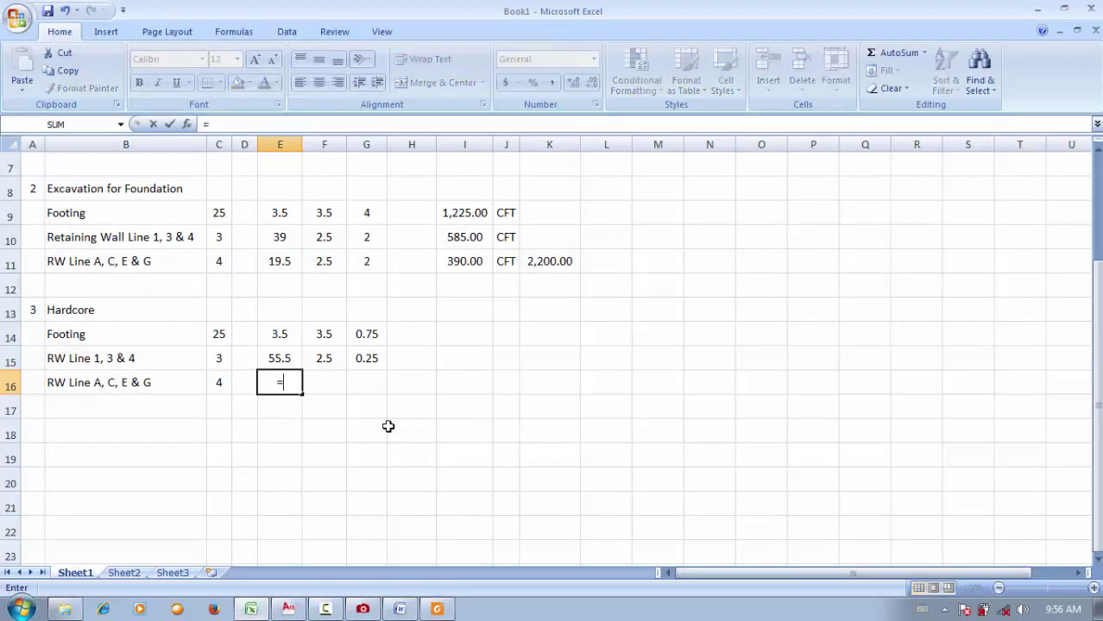
type("30-(.75*")
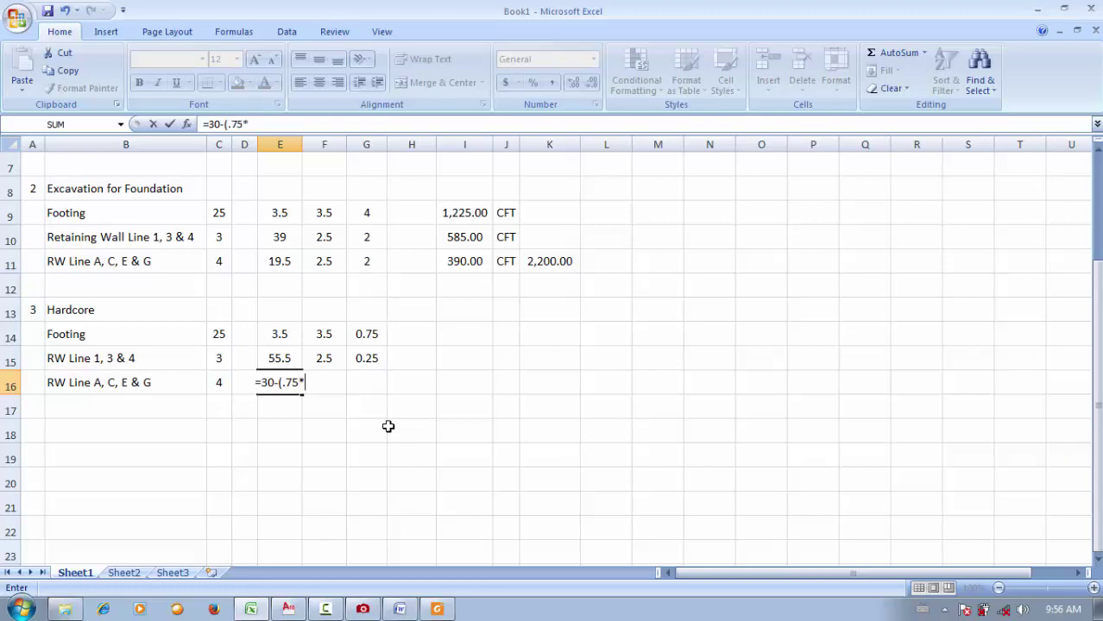
type("3)")
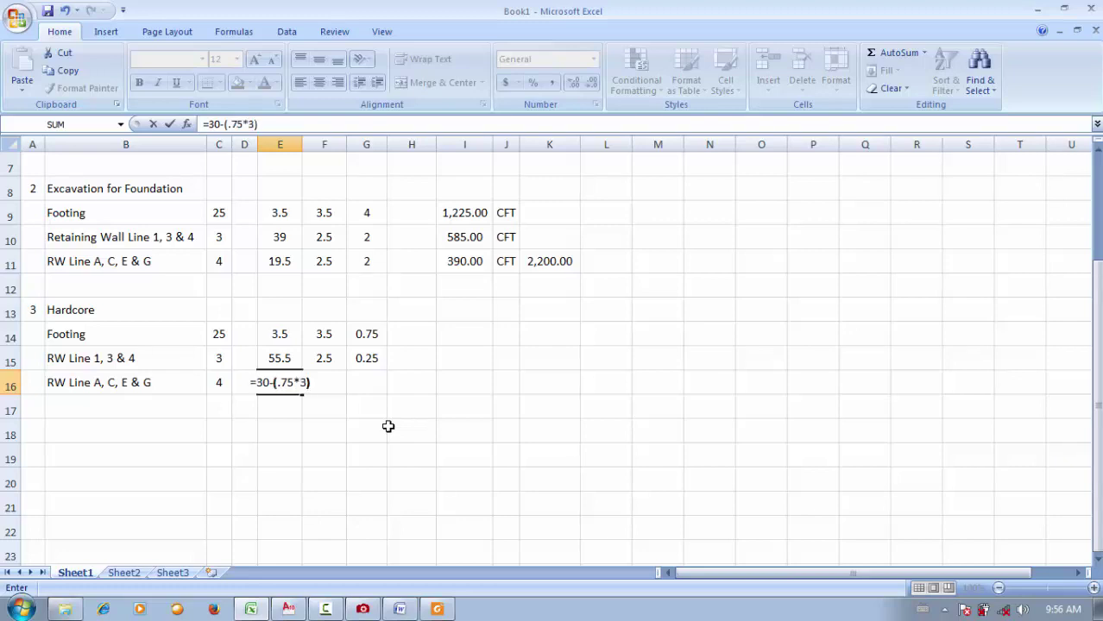
key("Return")
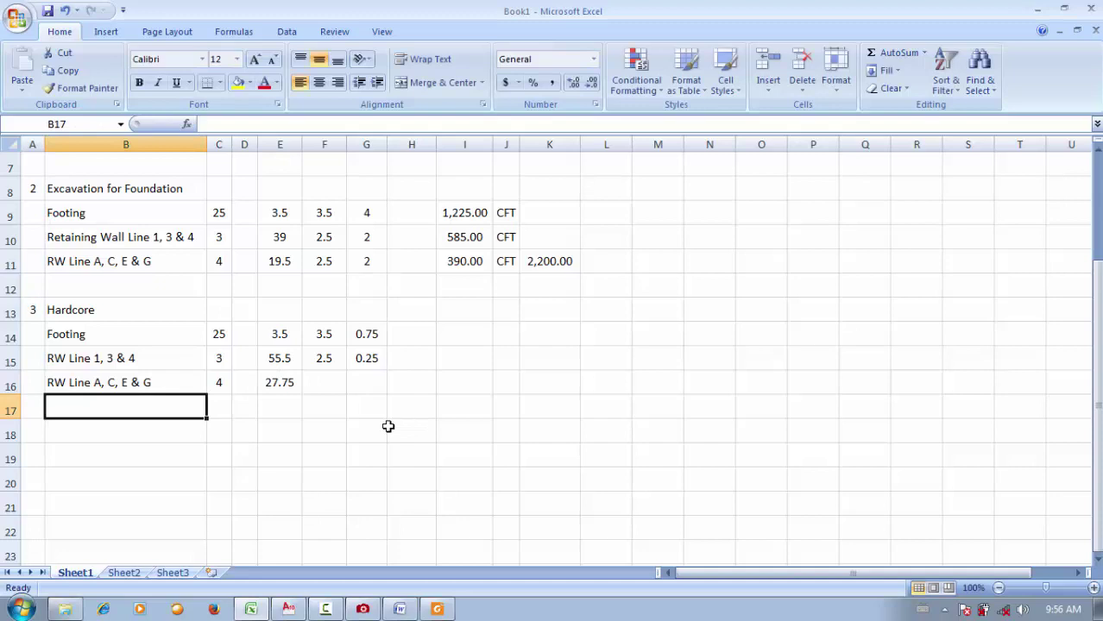
- Select F16 for the breadth, switch to ACDSee and check the apron and drain detail of IMG_20170219_0007
left_click(286, 391)
left_click(328, 385)
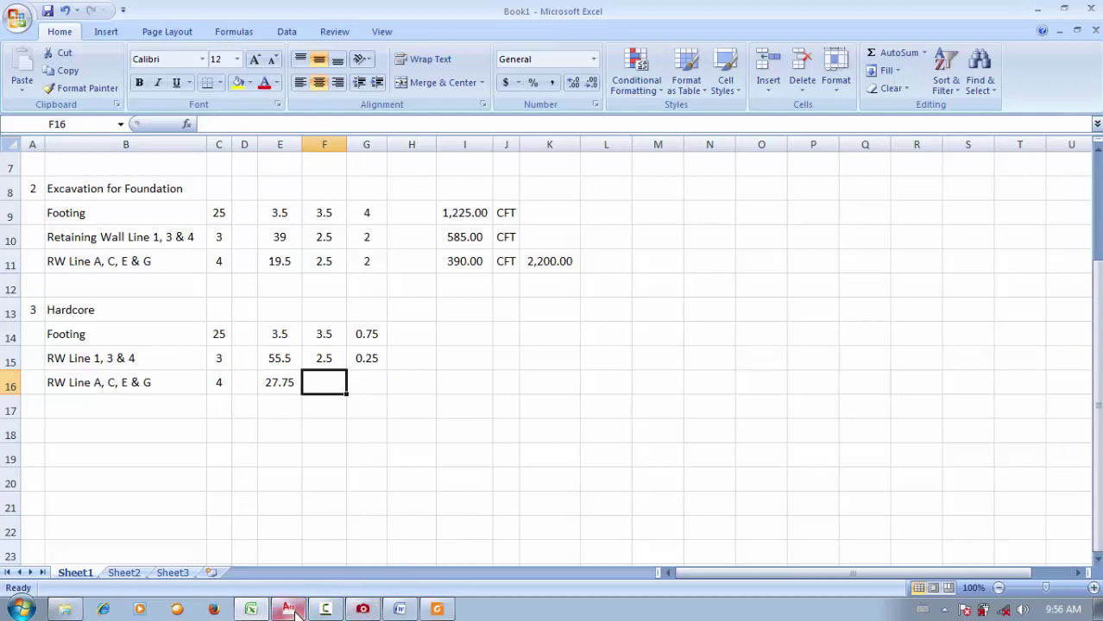
left_click(362, 610)
left_click(36, 54)
left_click(36, 54)
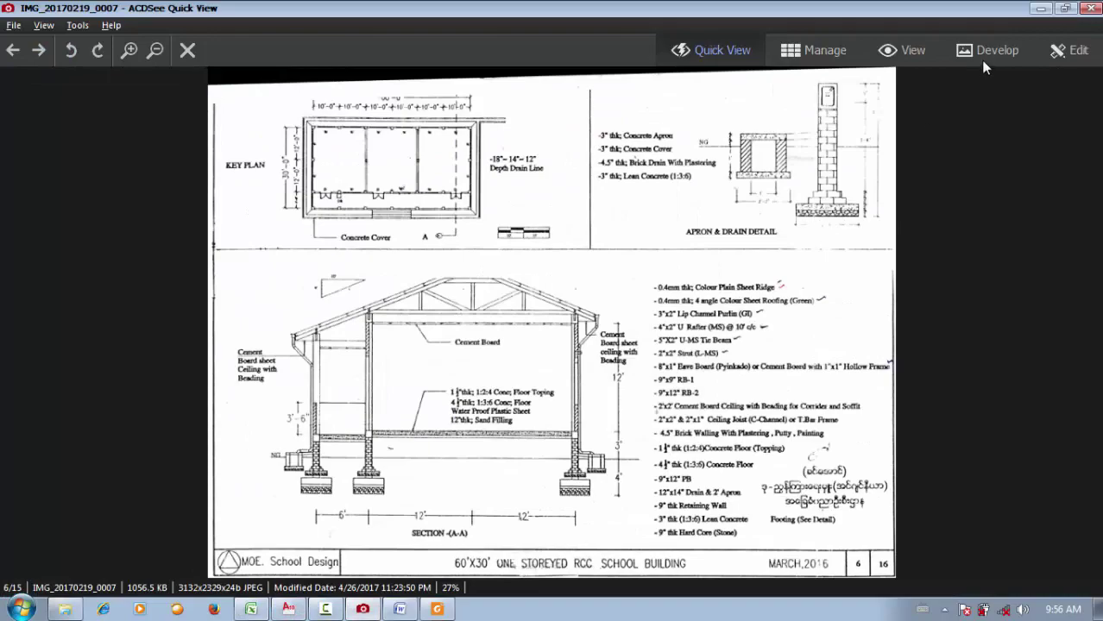
- Return to Excel and set the hardcore breadth of RW Line A, C, E & G to 2.5 ft and its height to 0.25 ft
left_click(1041, 8)
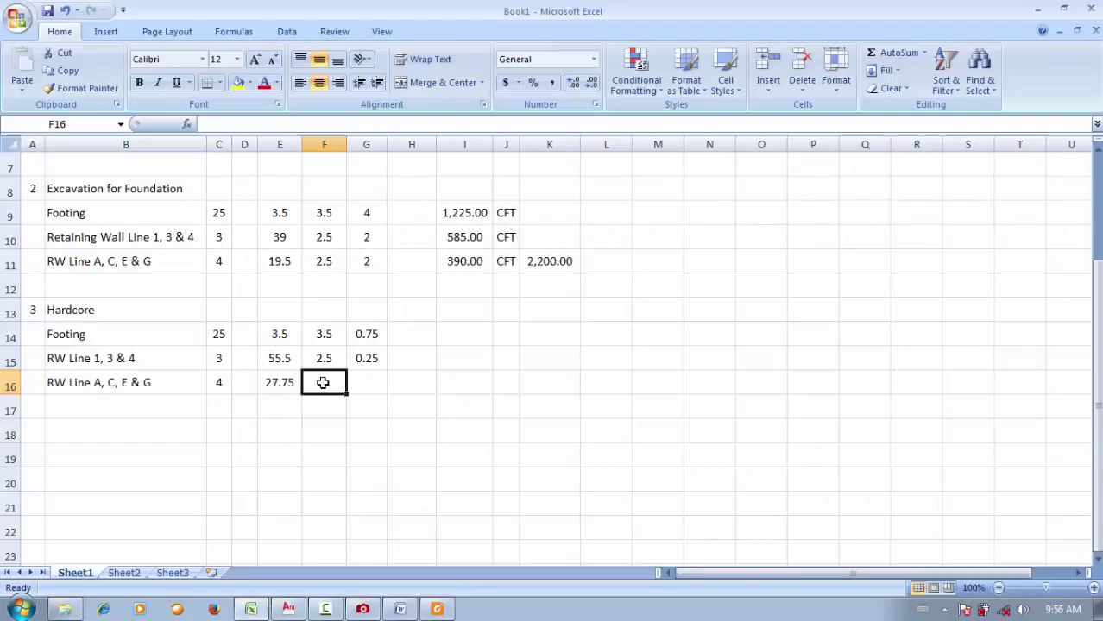
type("2.5")
key("Tab")
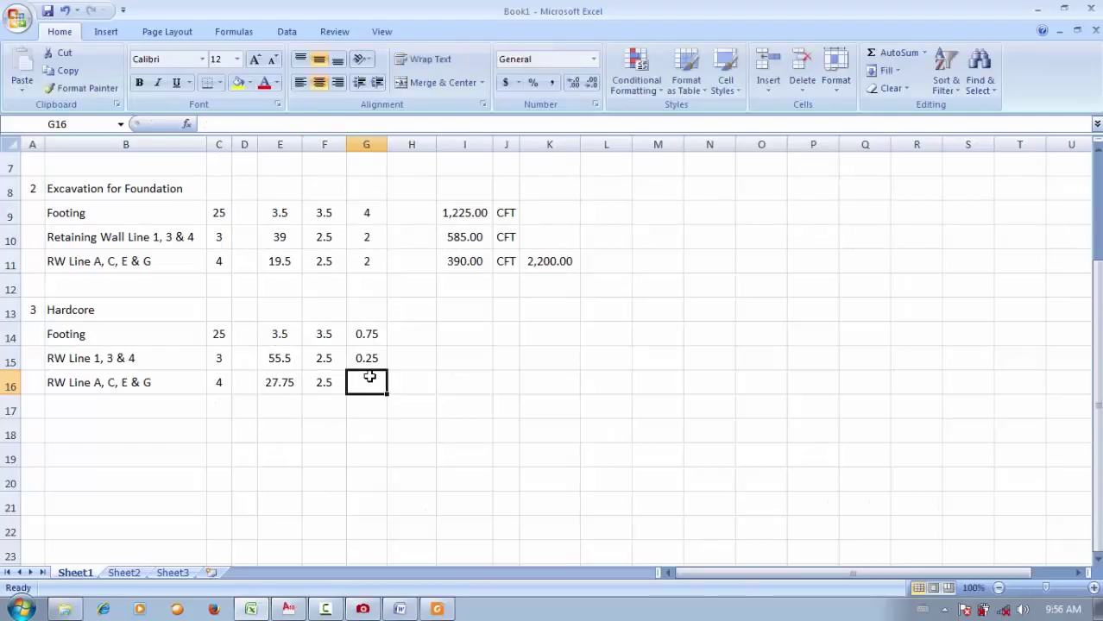
type(".25")
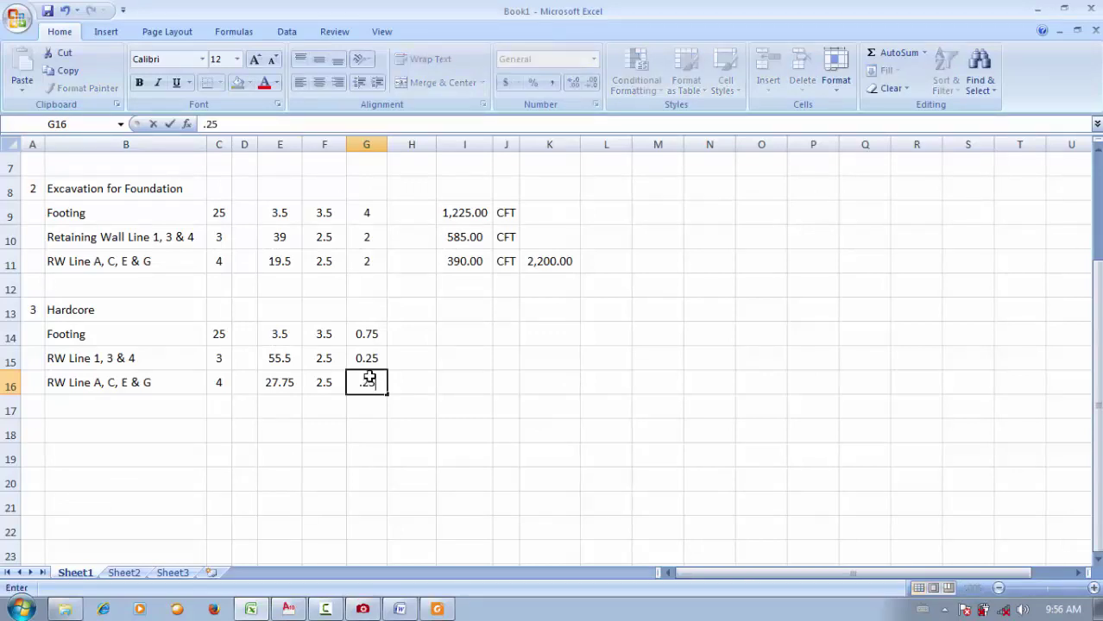
key("Return")
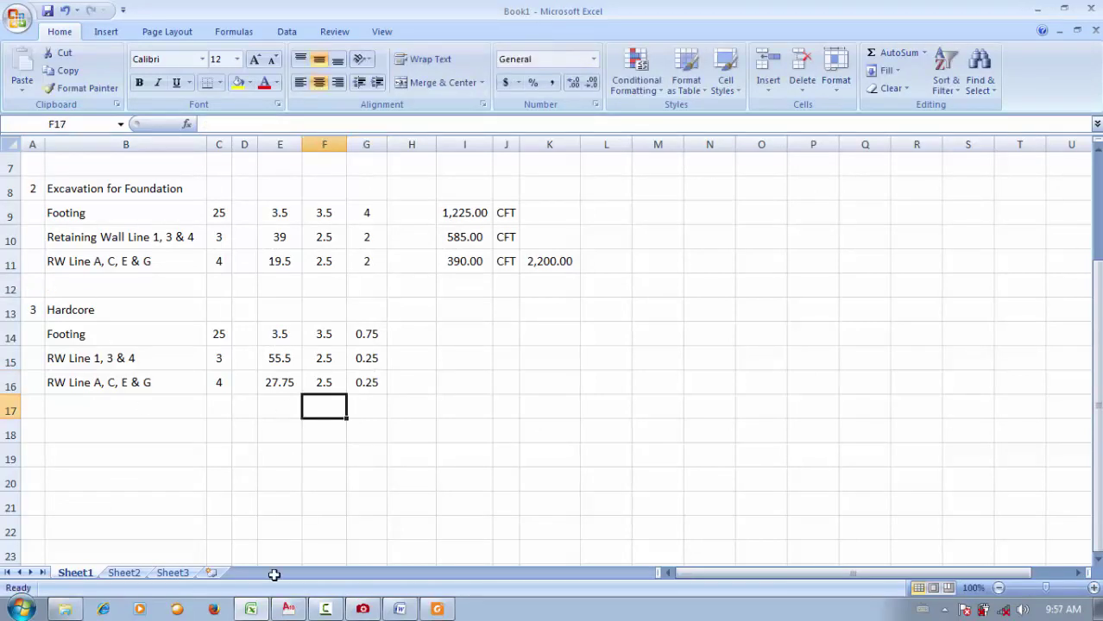
- Look at the IMG_20170219_0007 drawing in ACDSee once more and return to Excel
left_click(354, 610)
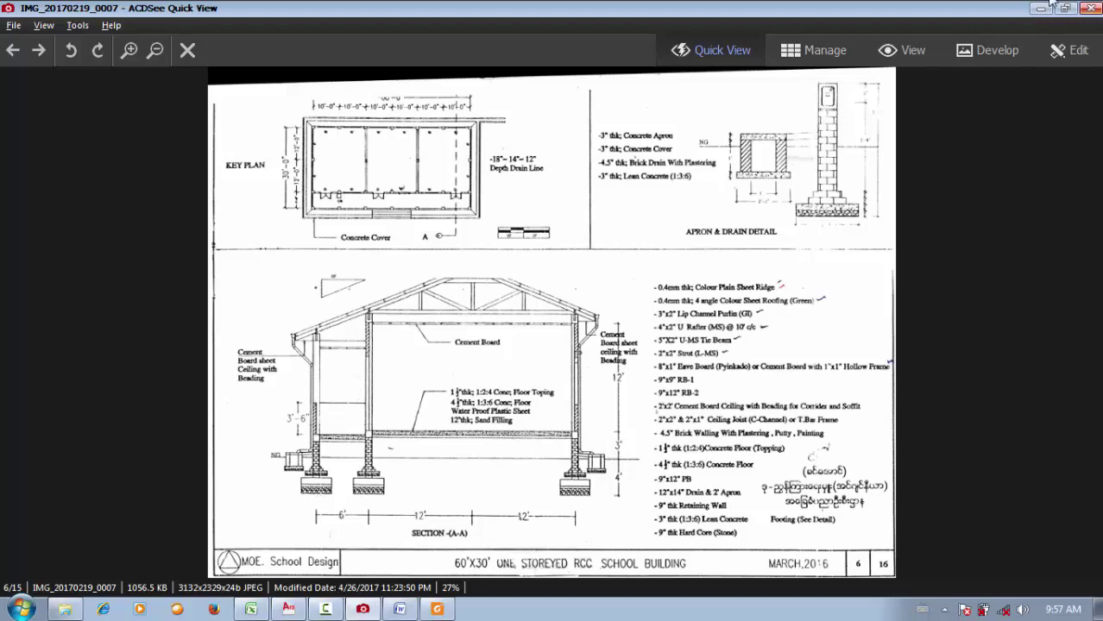
key("alt+Tab")
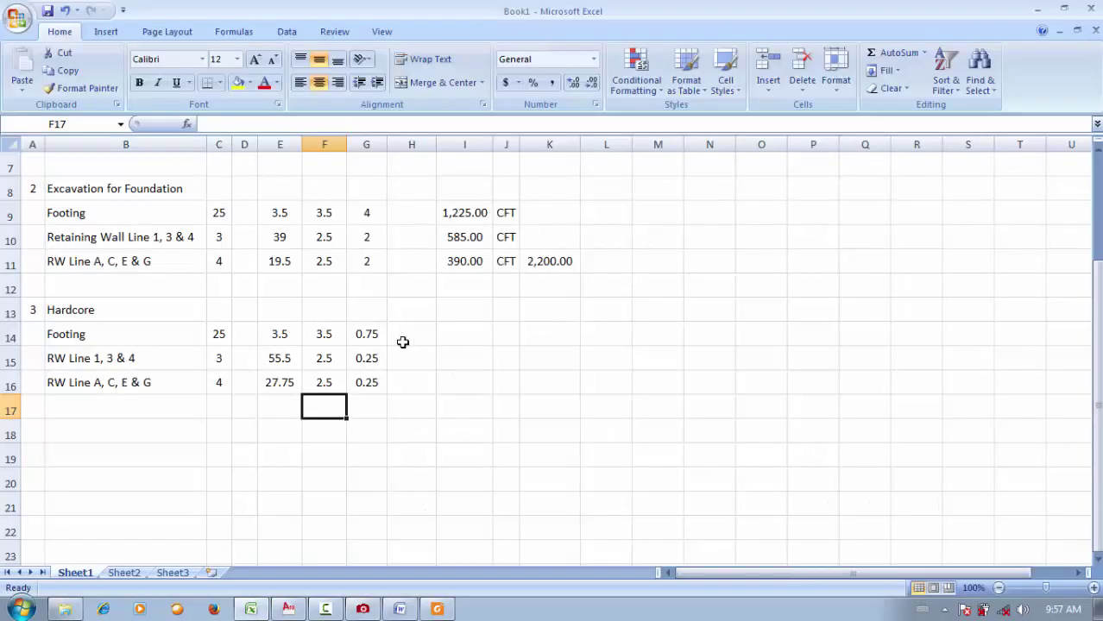
- Copy the volume formula from I11 into I14 to calculate the footing hardcore quantity
left_click(465, 341)
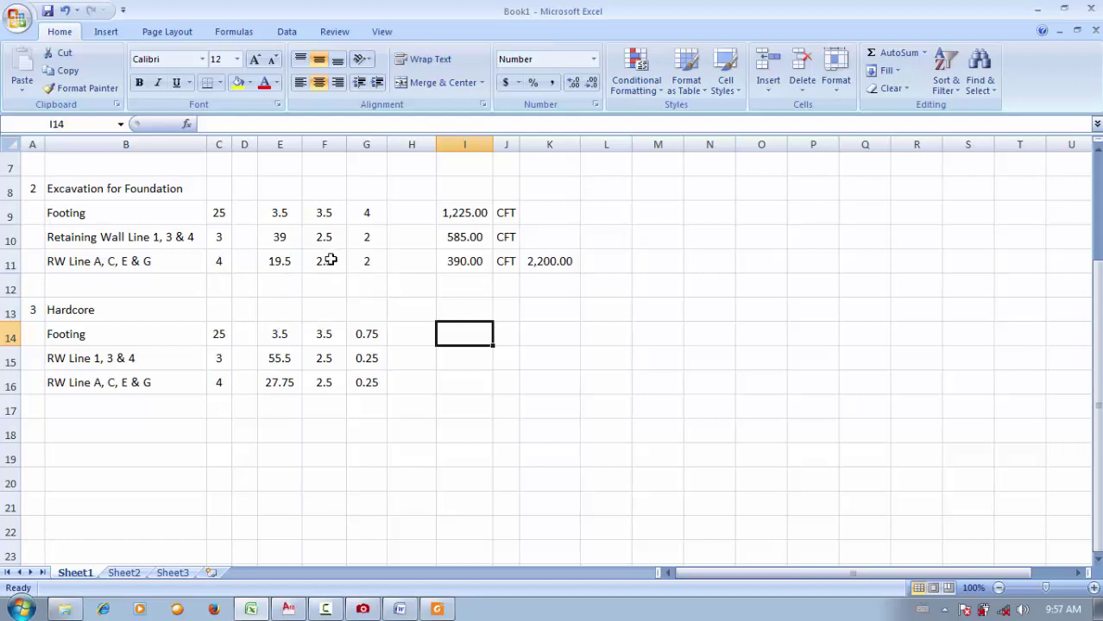
left_click(469, 260)
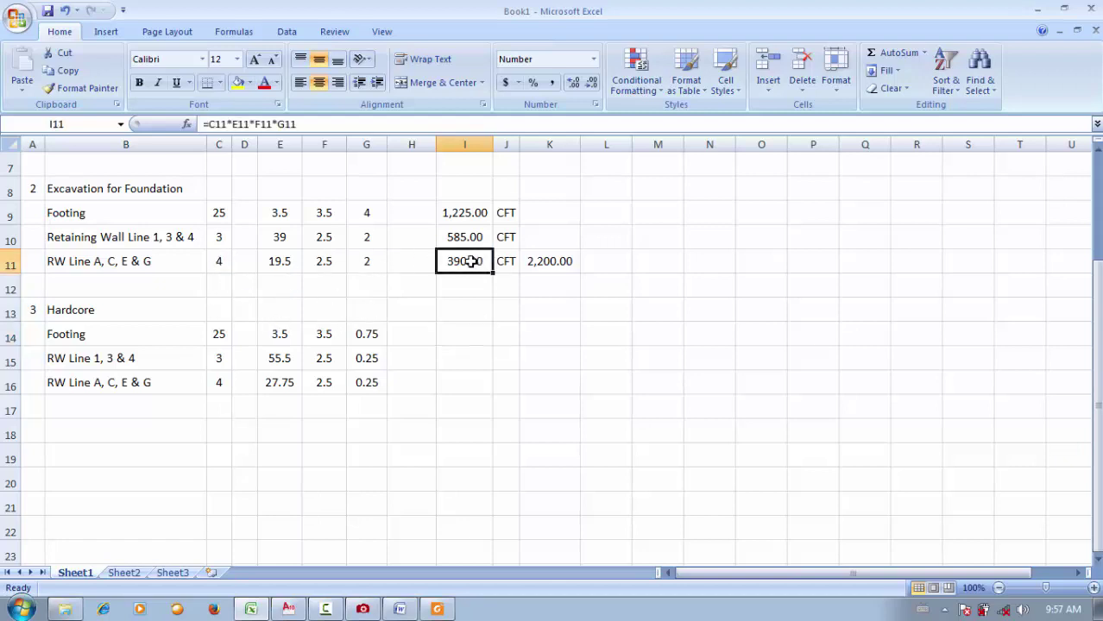
key("ctrl+c")
left_click(448, 333)
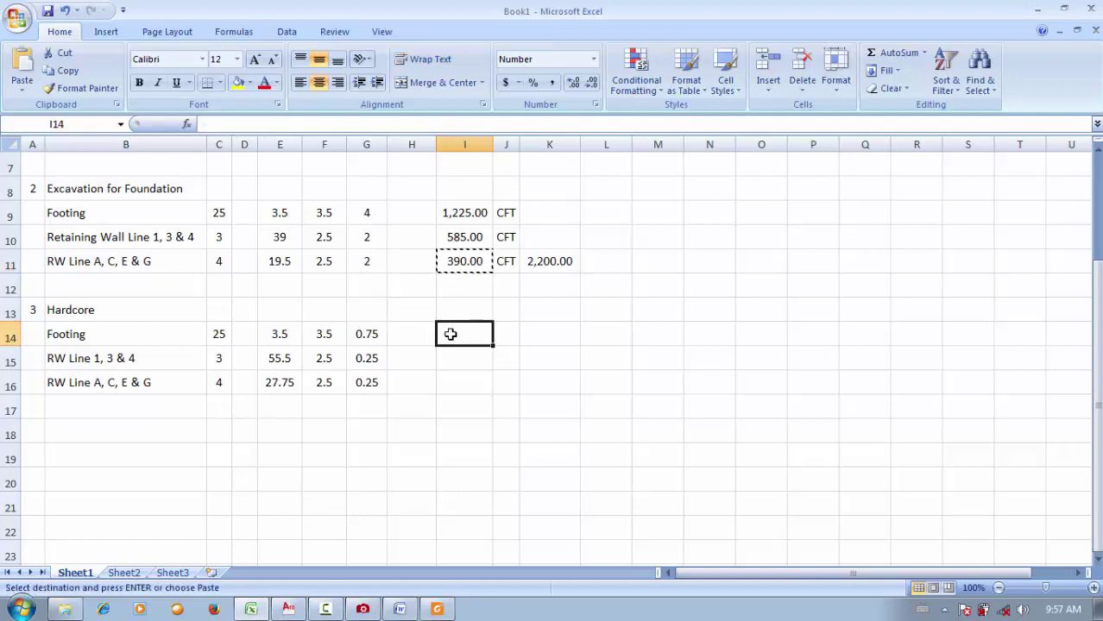
key("ctrl+v")
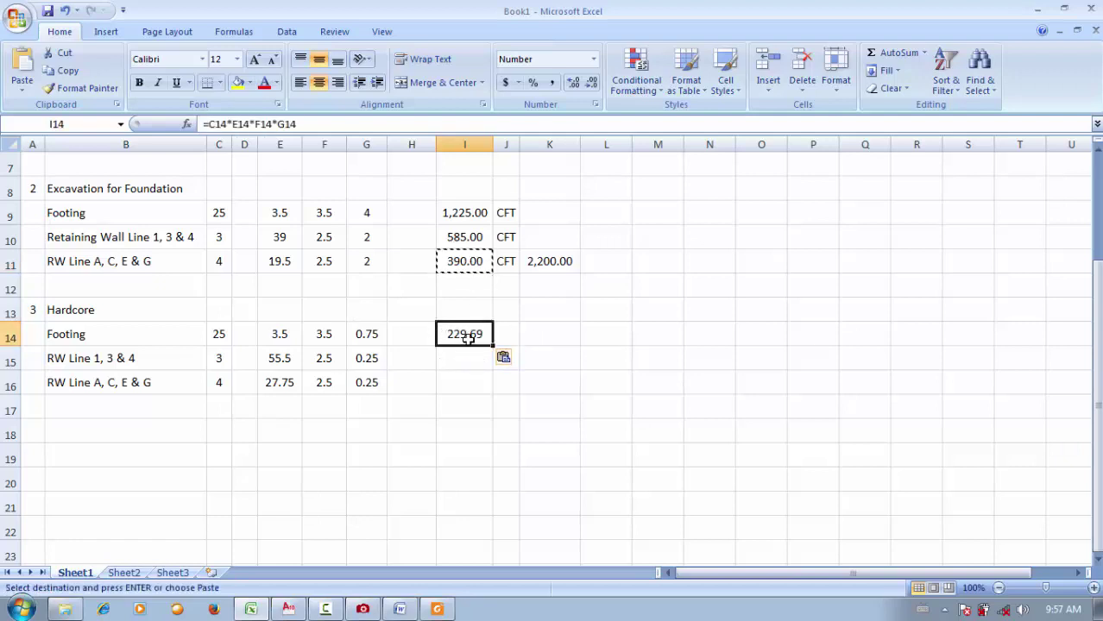
left_click(643, 379)
left_click(599, 346)
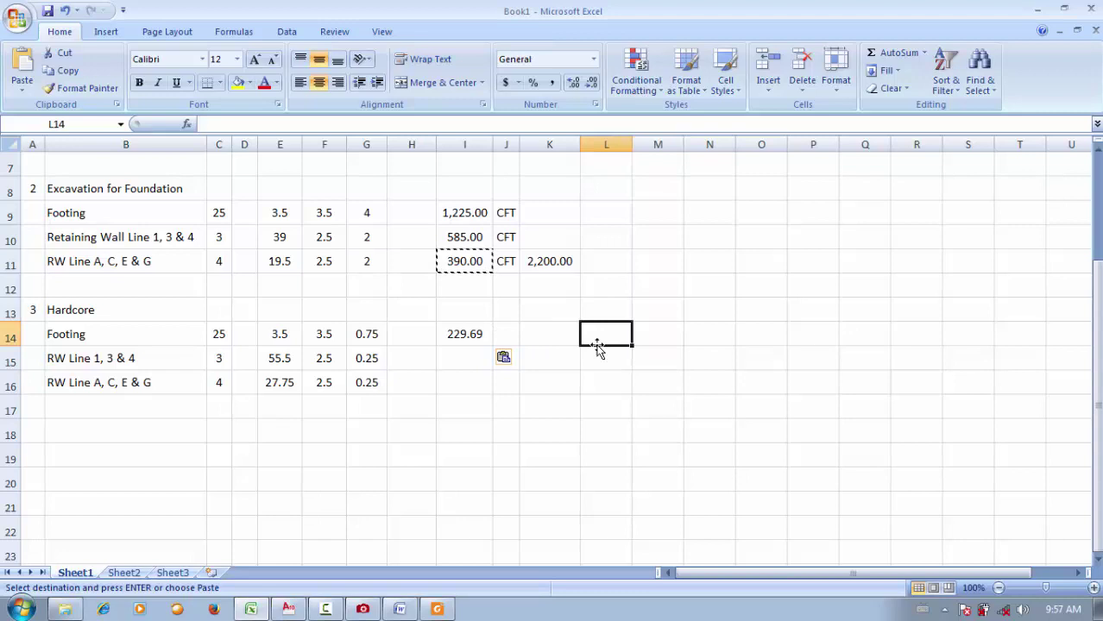
double_click(661, 327)
left_click(466, 337)
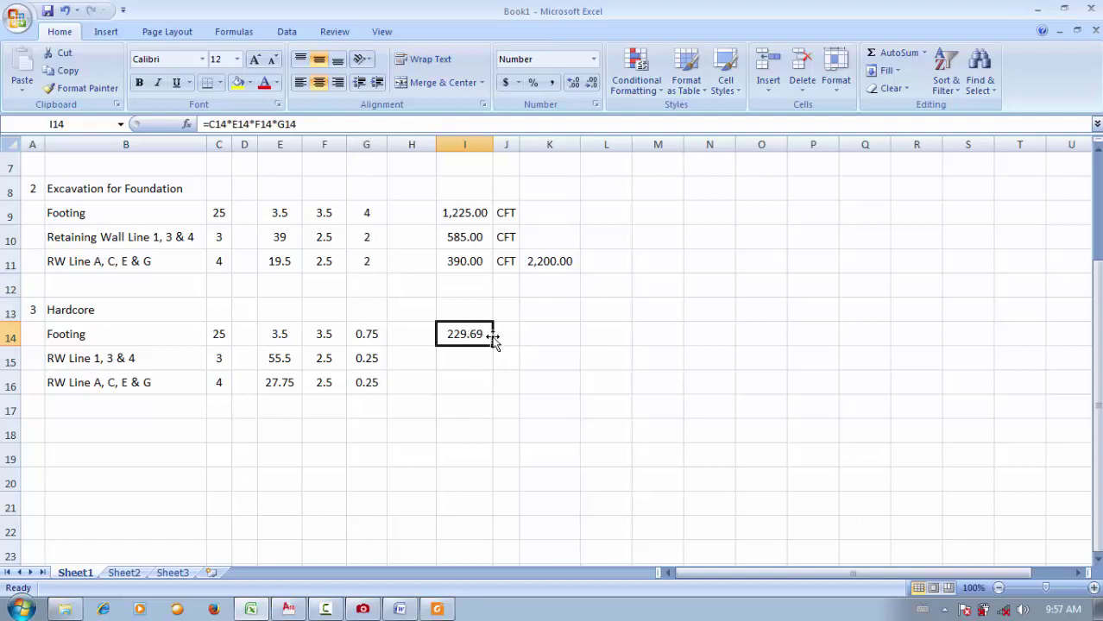
- Copy the CFT unit from J11 into J14 for the footing hardcore
left_click(516, 259)
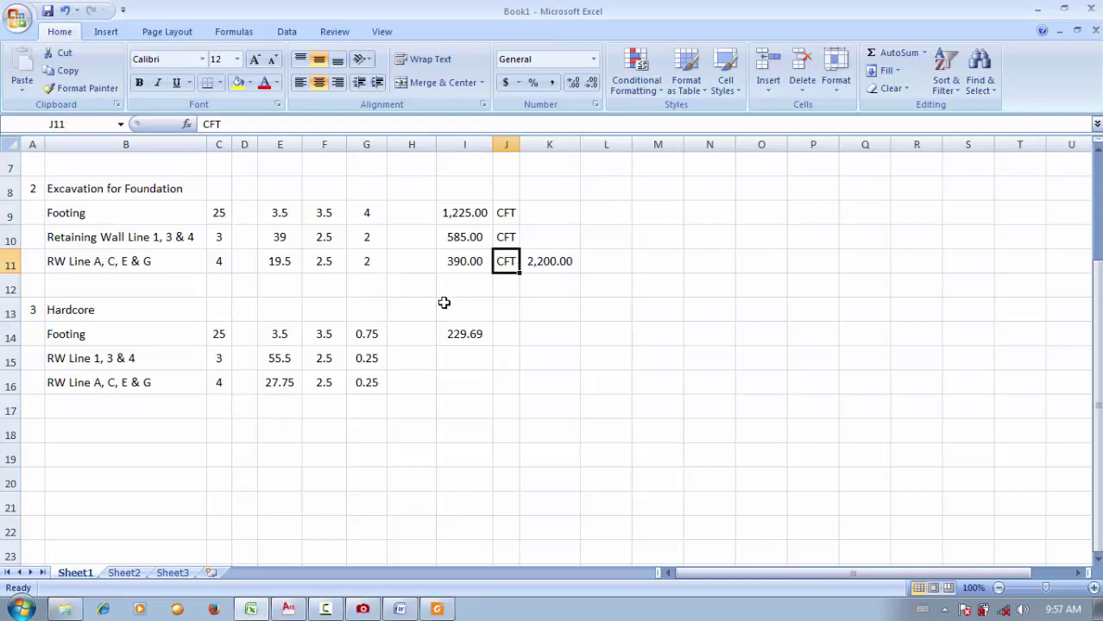
key("ctrl+c")
left_click(505, 339)
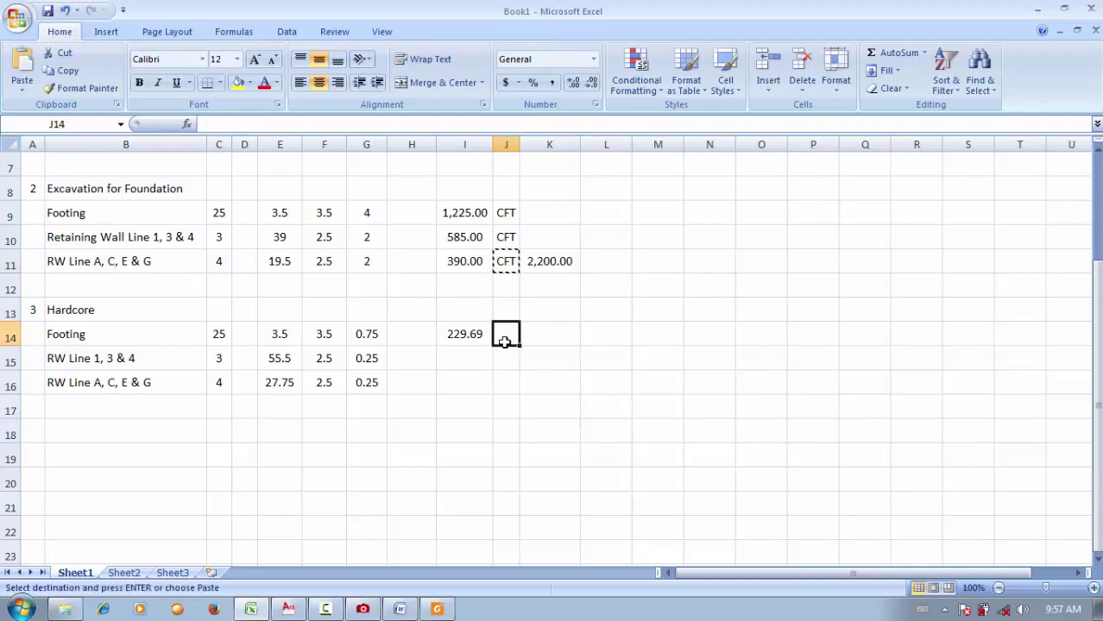
key("ctrl+v")
left_click(564, 336)
left_click(759, 358)
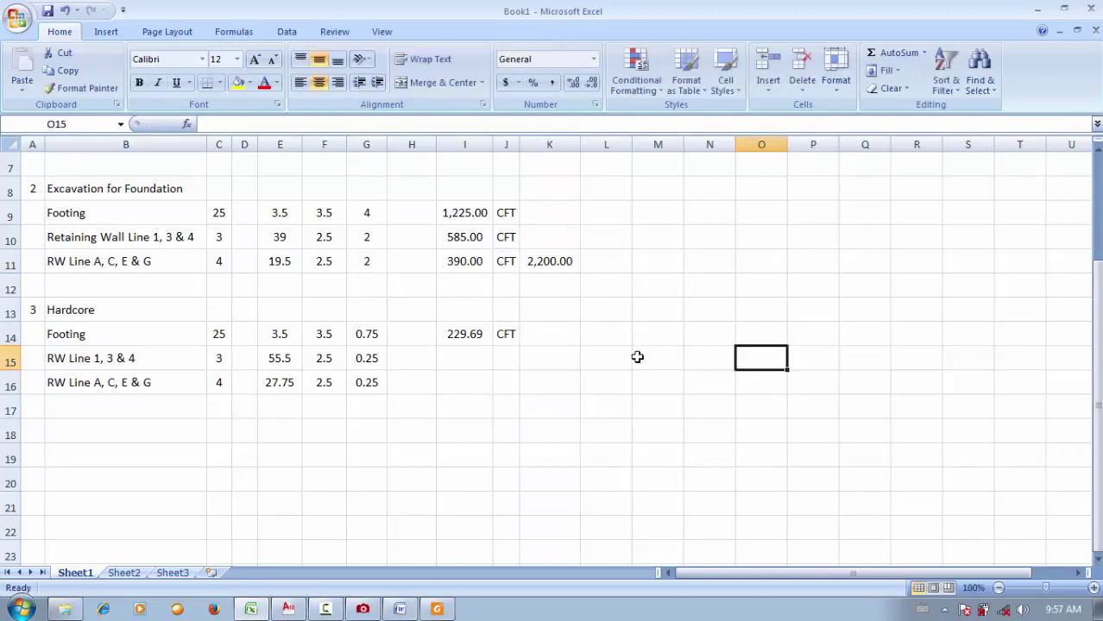
- Fill the volume formula from I14 down to I16 for both RW rows and inspect the formula in I15
left_click(466, 334)
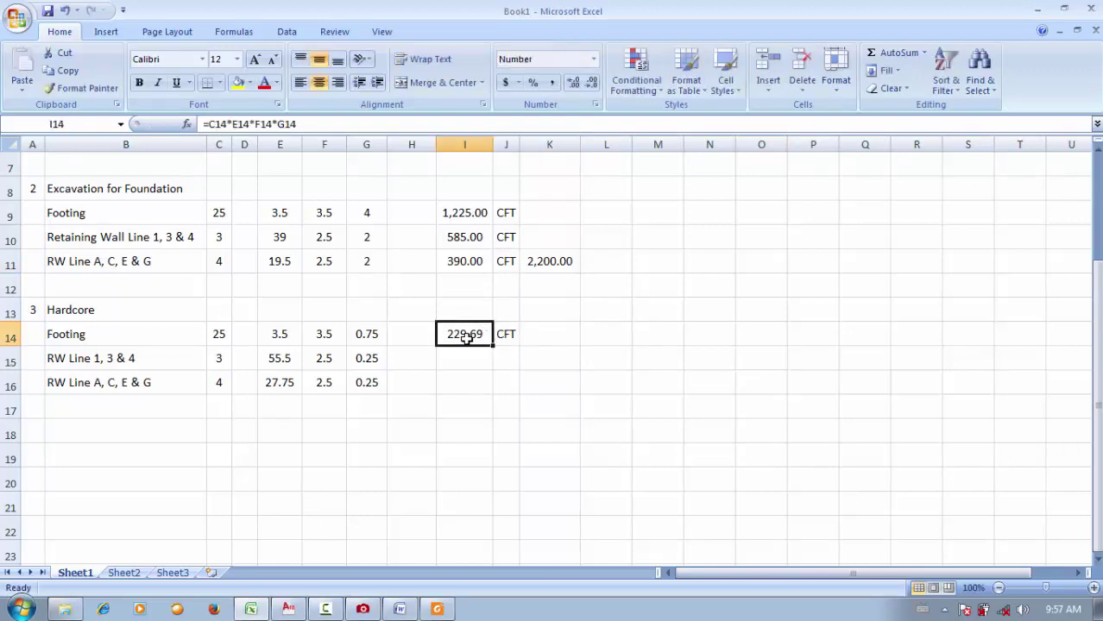
left_click_drag(492, 345, 494, 384)
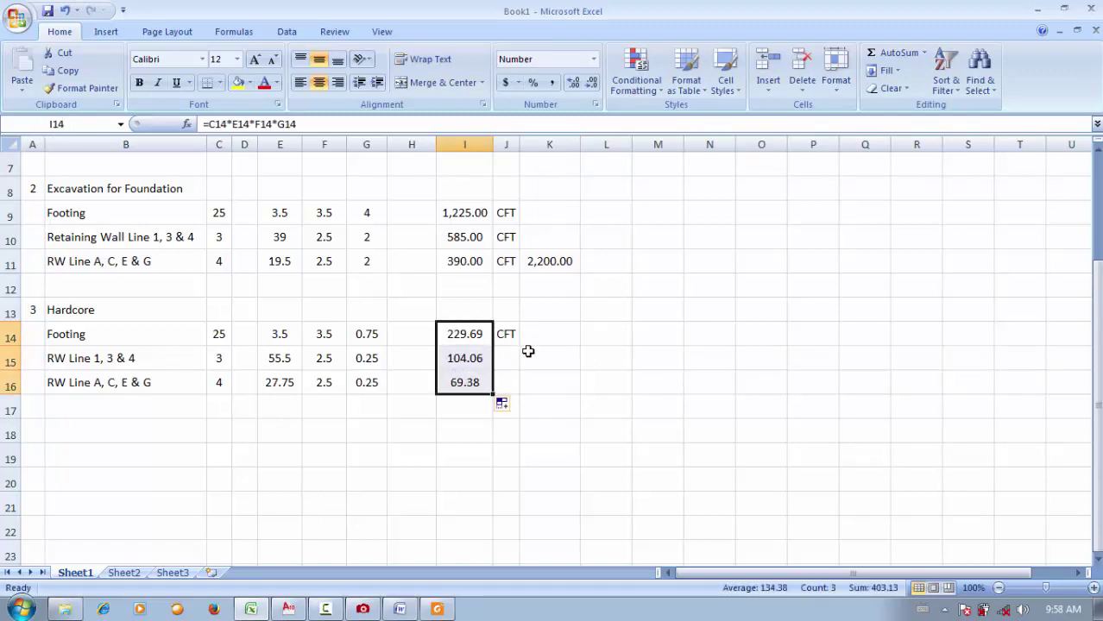
left_click(486, 354)
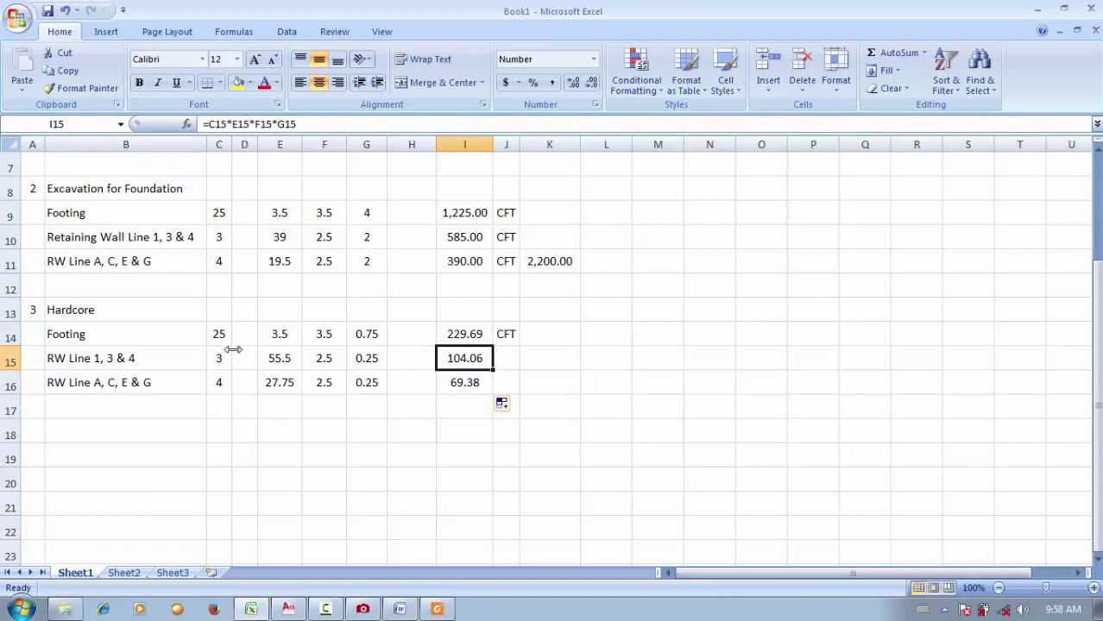
- Inspect the volume formula in I16, and fill the CFT unit from J14 down to J16 for both hardcore RW rows
left_click(470, 385)
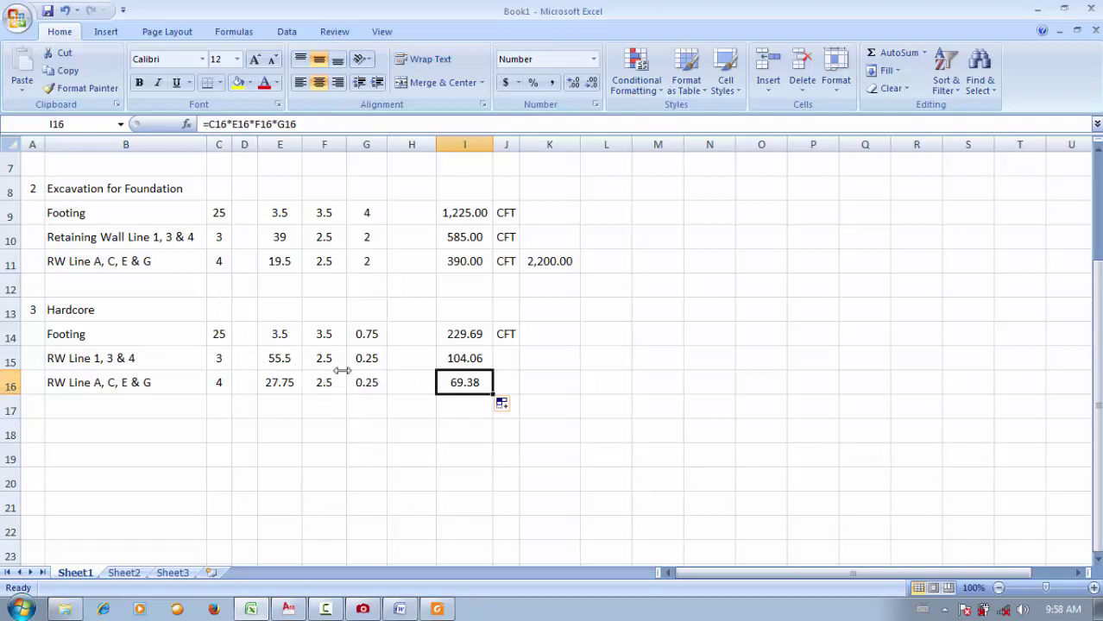
left_click(506, 349)
left_click(511, 330)
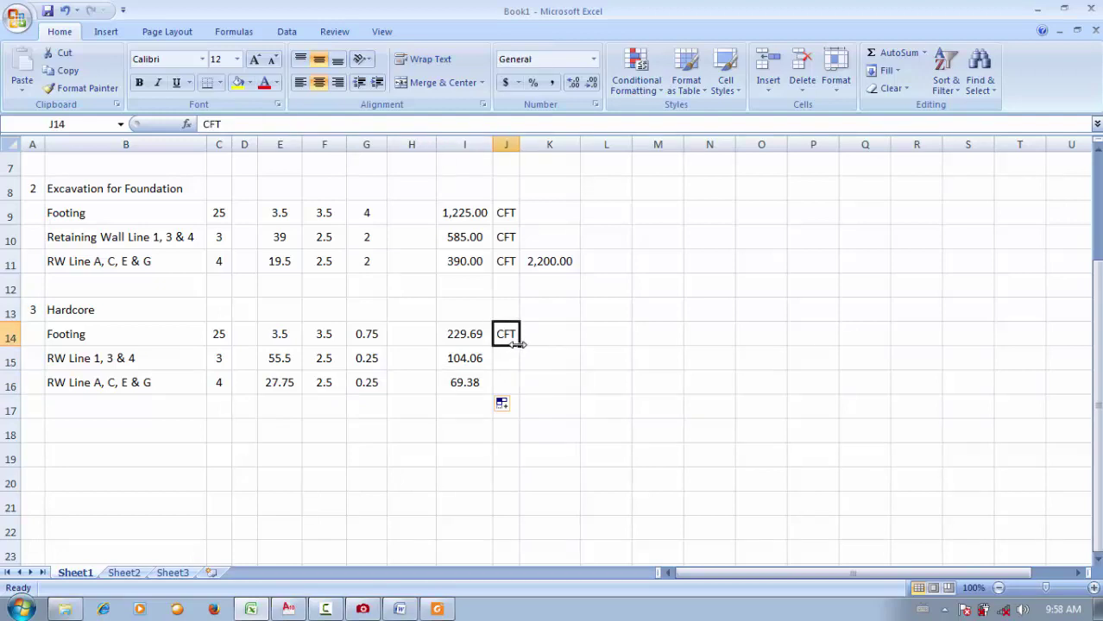
left_click_drag(518, 343, 515, 388)
left_click(738, 410)
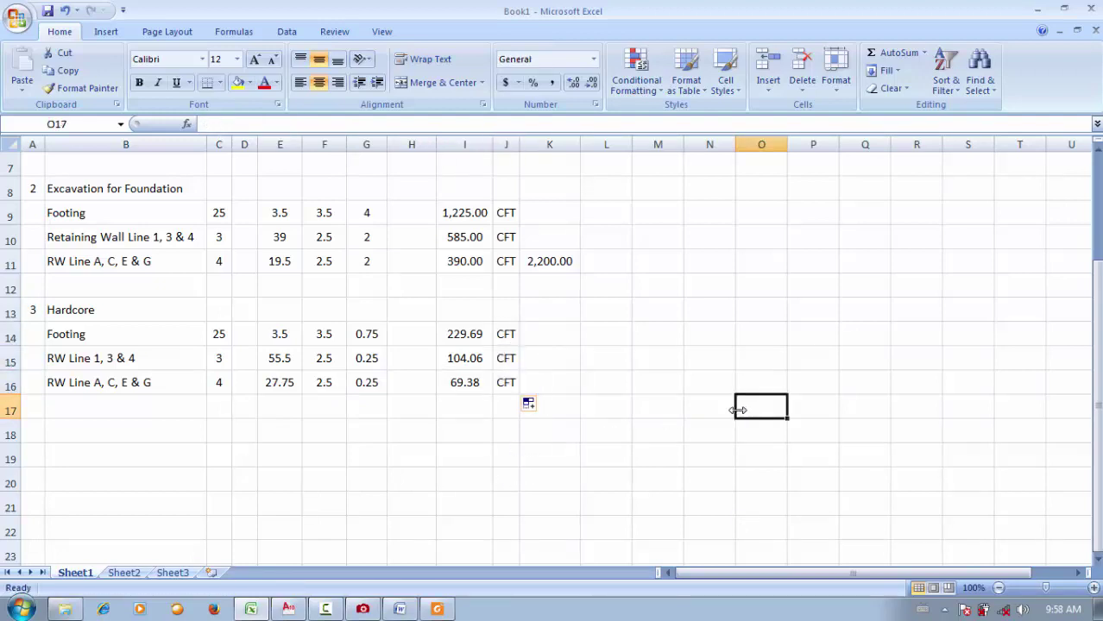
- Add up the three hardcore quantities I14:I16 in cell I17 with AutoSum
left_click(572, 383)
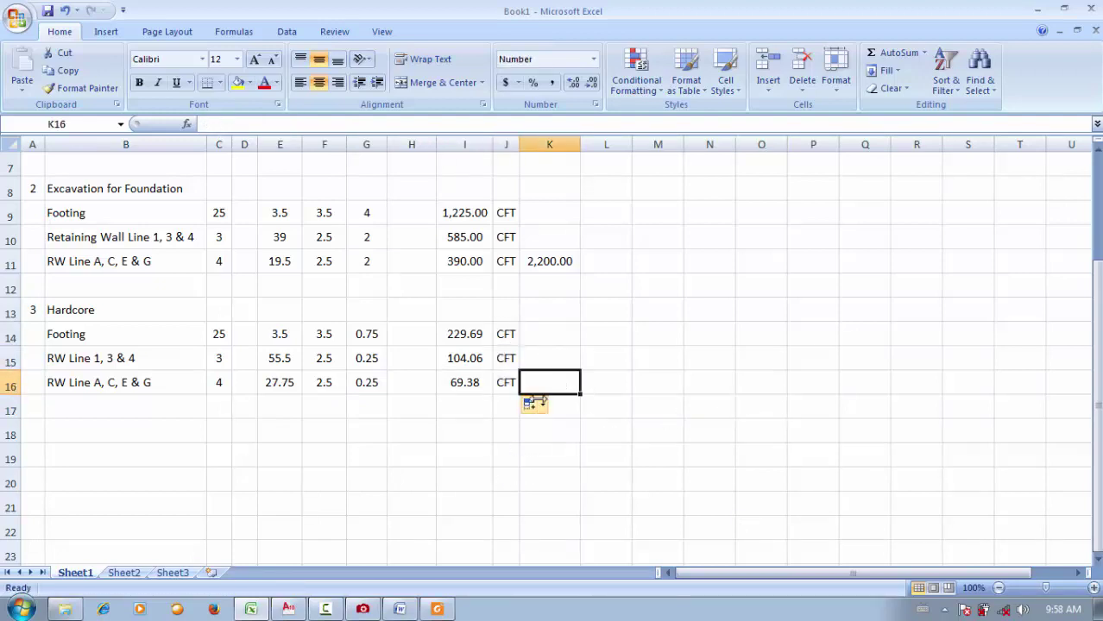
left_click(479, 405)
left_click(595, 380)
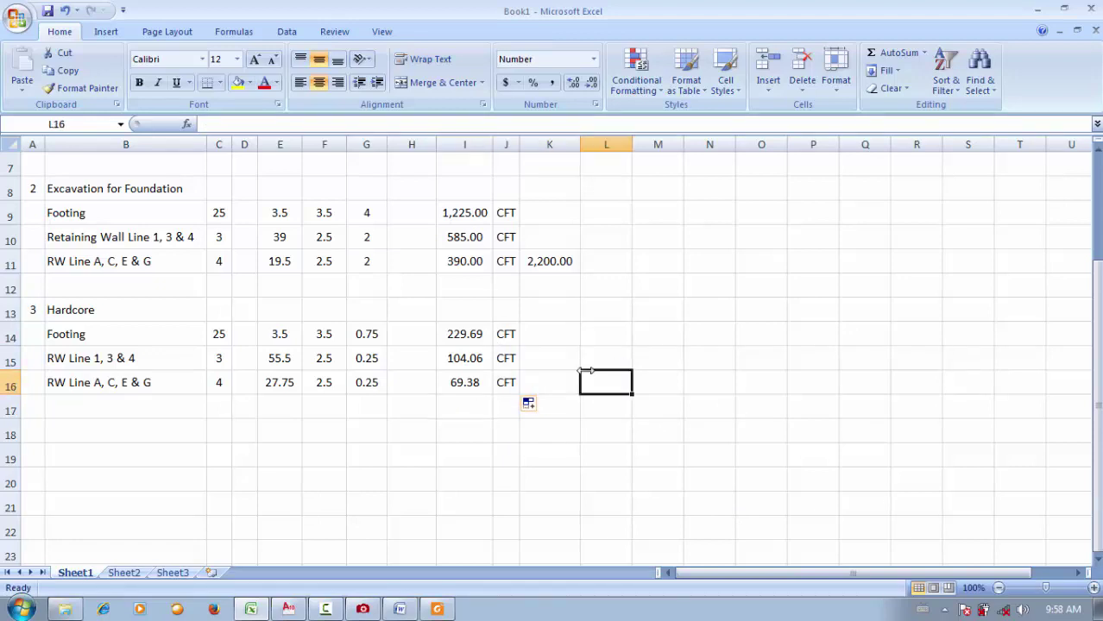
left_click(471, 407)
left_click_drag(474, 378, 467, 339)
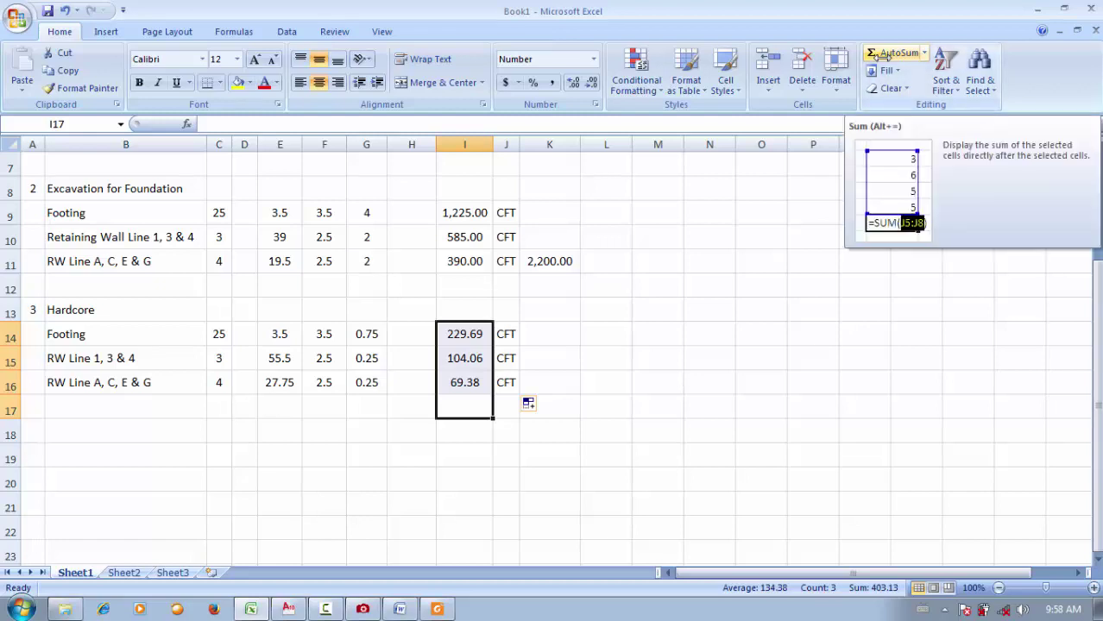
left_click(880, 55)
left_click(451, 407)
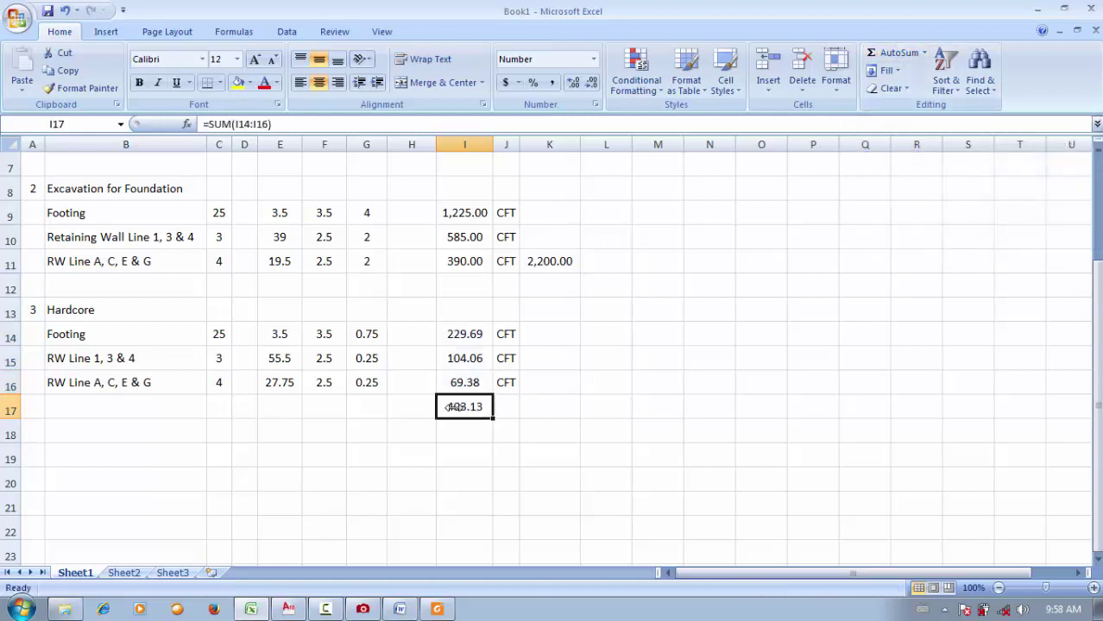
- Enter the hardcore total in K16, under Total of Each, with the formula =I14+I15+I16
key("Up")
key("Right")
key("Right")
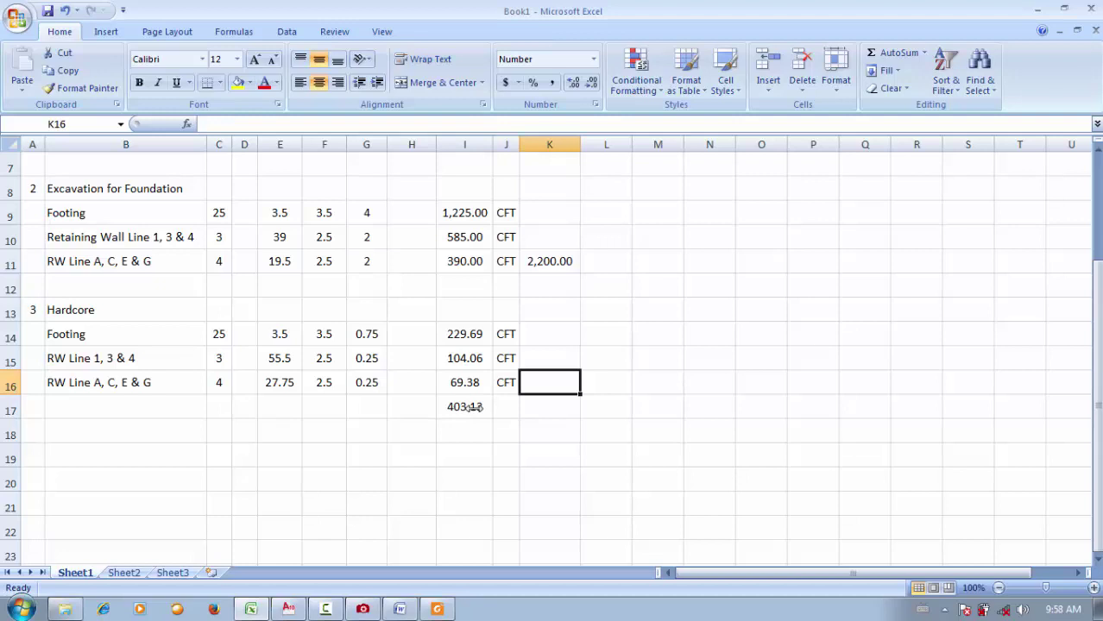
type("=")
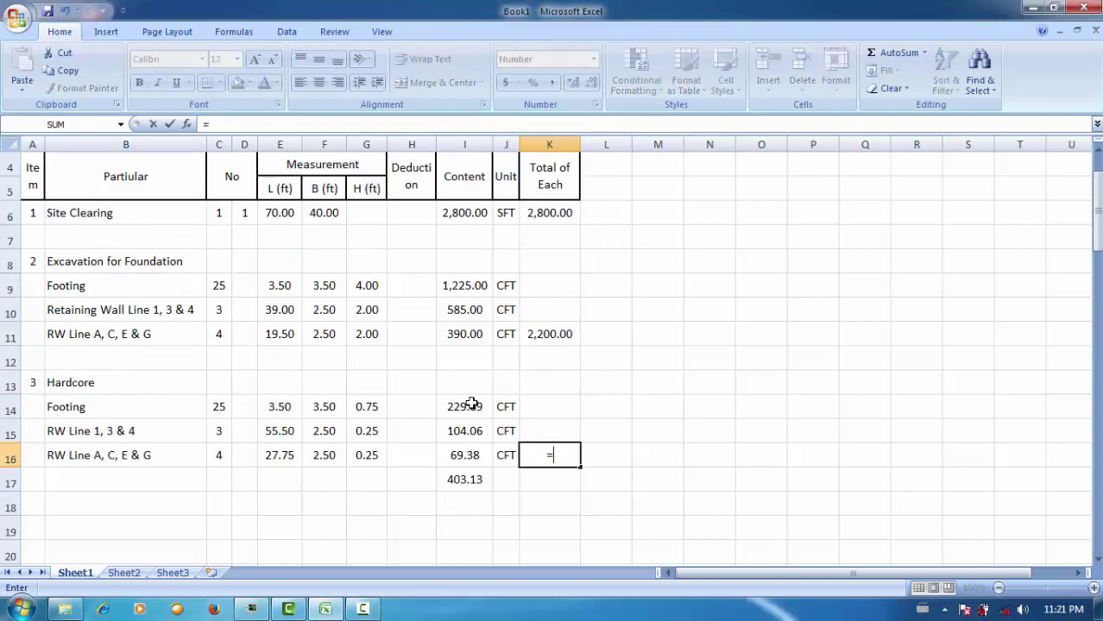
left_click(468, 404)
type("+")
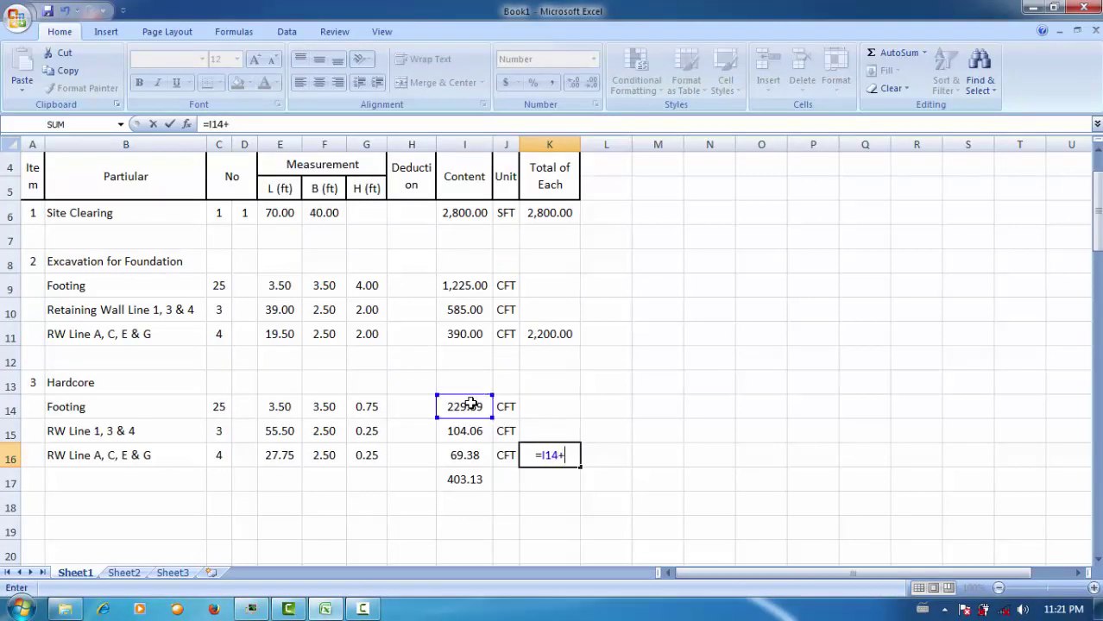
left_click(468, 430)
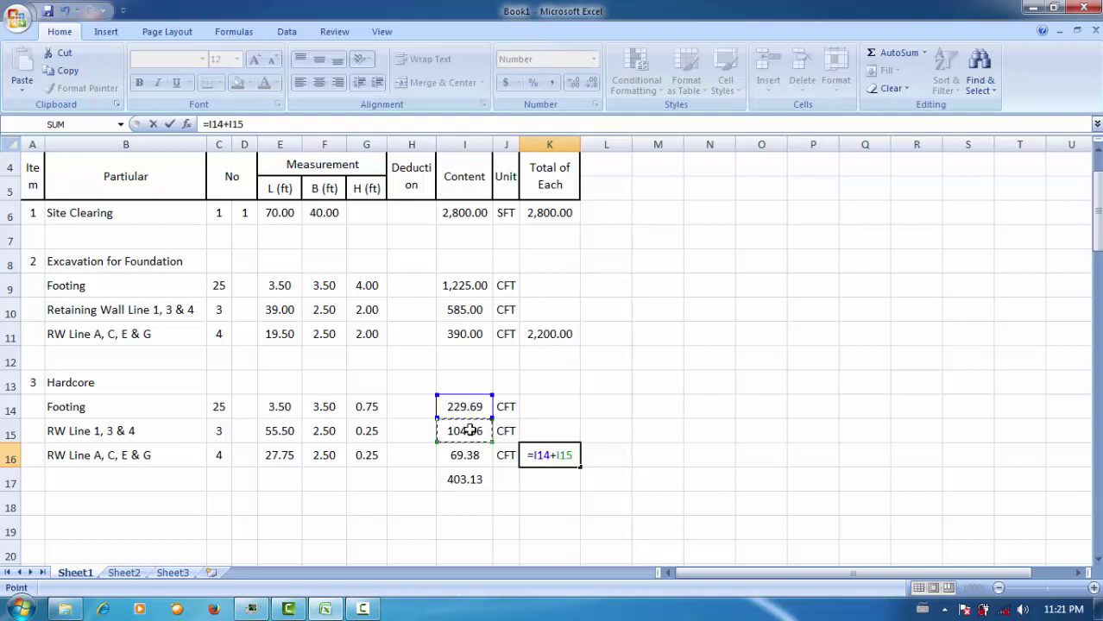
type("+")
left_click(469, 447)
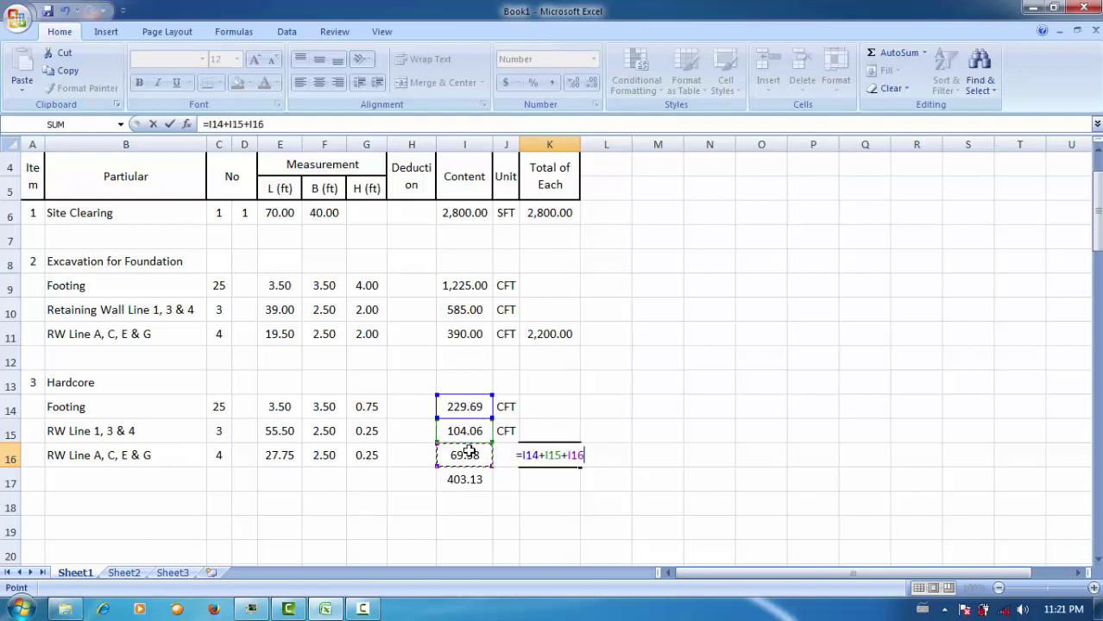
key("Return")
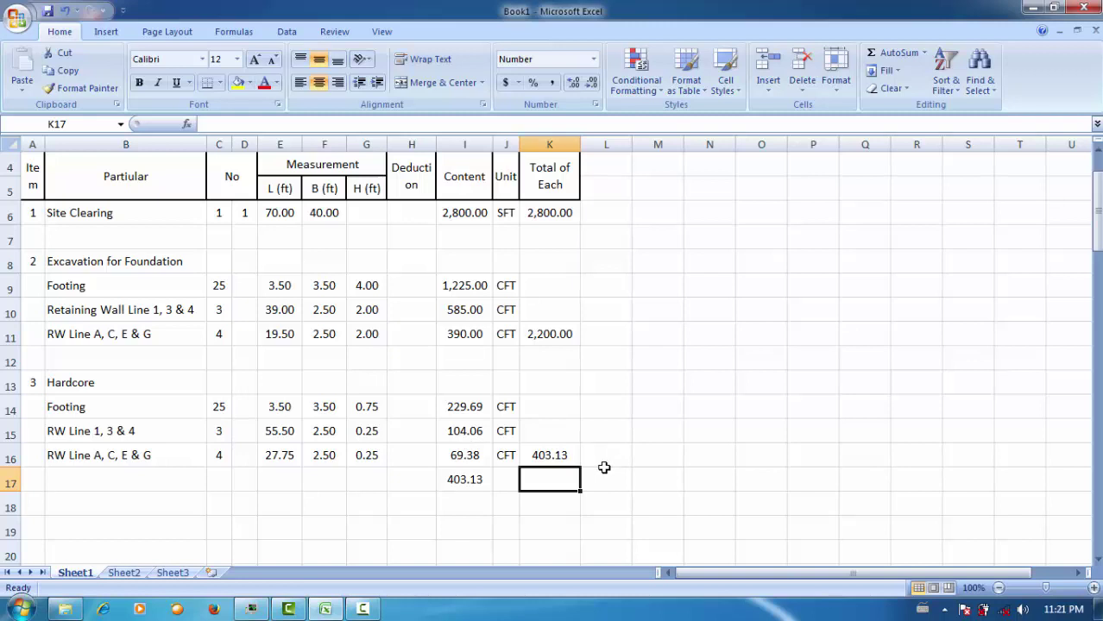
- Delete the AutoSum total from cell I17 below the hardcore quantities
left_click(465, 484)
key("Delete")
left_click(763, 455)
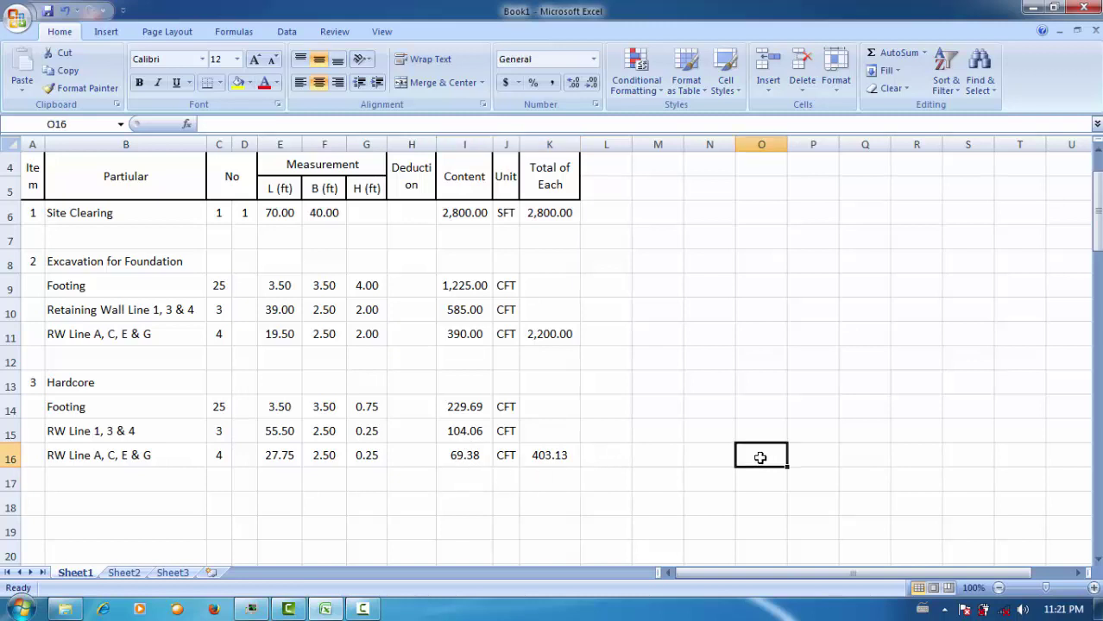